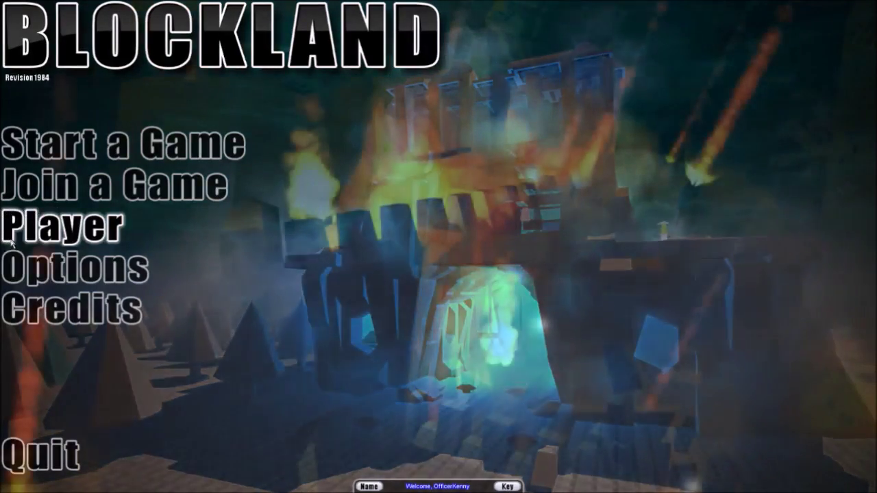
Open Player Appearance, nudge its window, and enter favorites-saving mode
{"action": "left_click", "coordinate": [49, 233]}
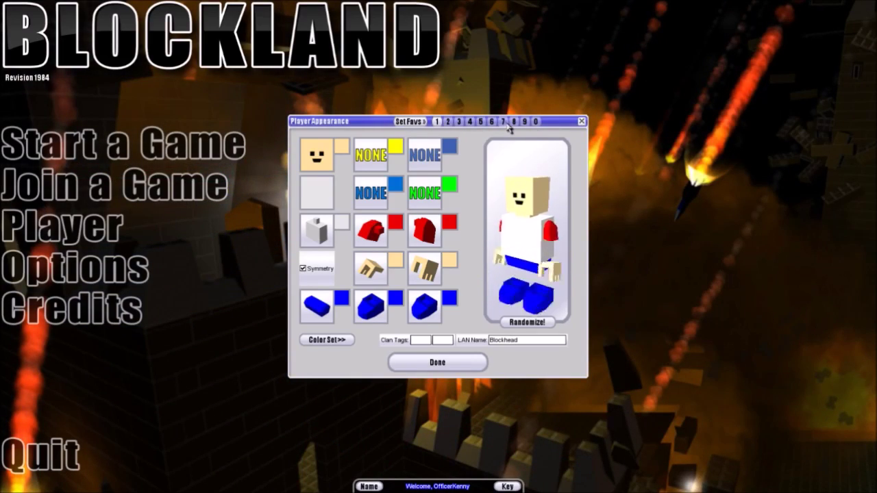
{"action": "left_click_drag", "start_coordinate": [506, 124], "coordinate": [516, 130]}
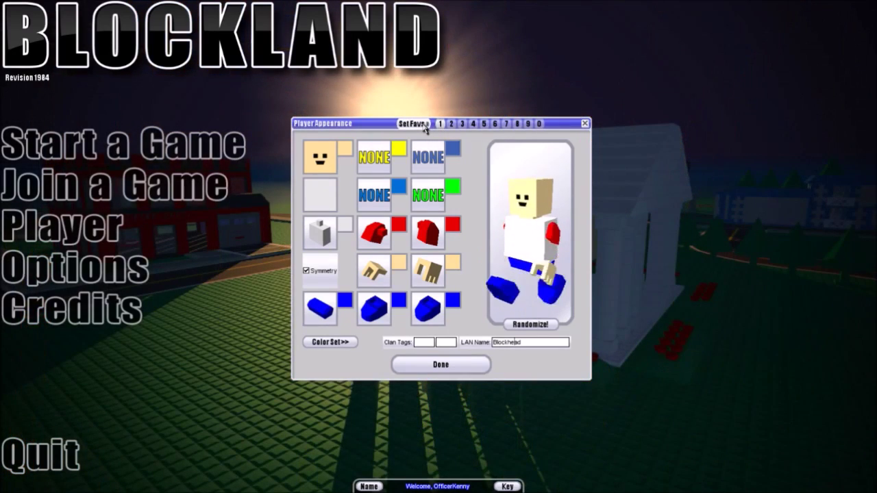
{"action": "left_click", "coordinate": [425, 126]}
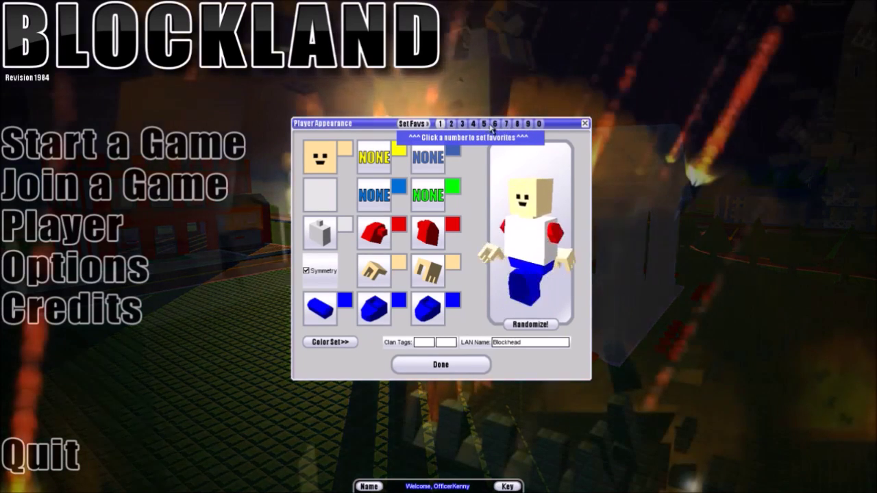
Store the default outfit in favorite slot 1, randomize, then reload slot 1
{"action": "left_click", "coordinate": [440, 126]}
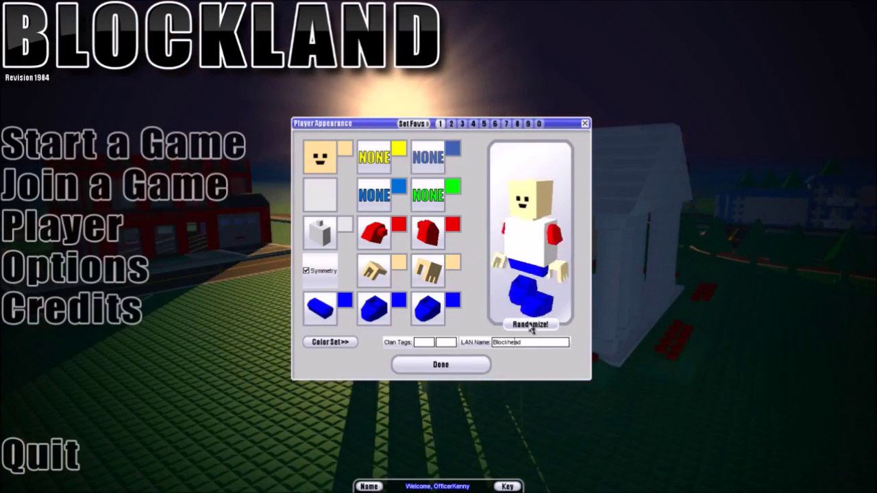
{"action": "left_click", "coordinate": [532, 326]}
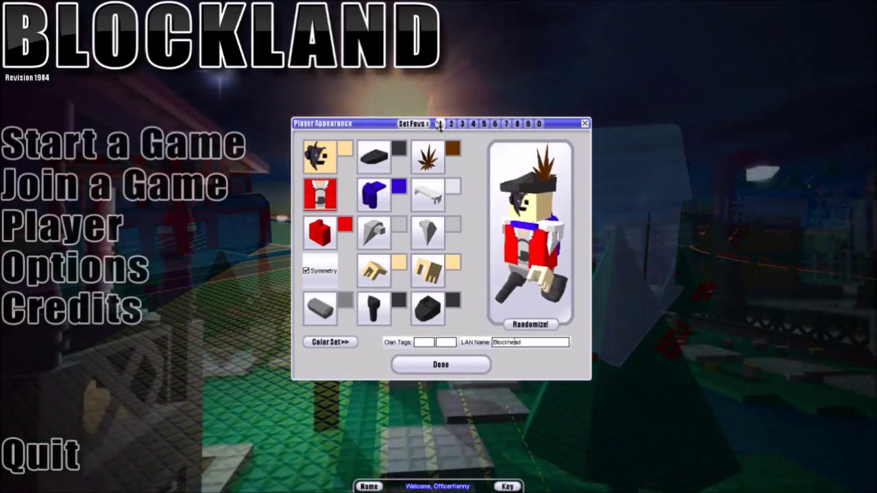
{"action": "left_click", "coordinate": [440, 125]}
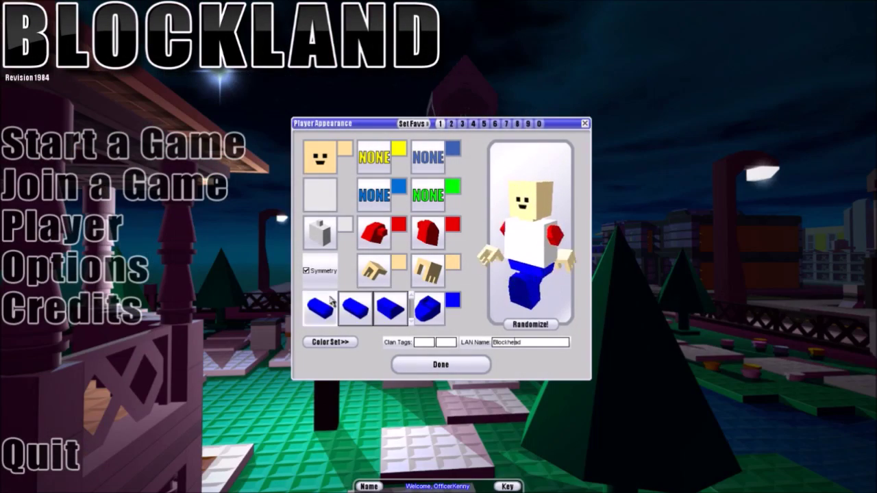
Try the toothy grin and dog faces, then settle on the goatee face
{"action": "left_click", "coordinate": [319, 159]}
{"action": "left_click", "coordinate": [319, 159]}
{"action": "left_click", "coordinate": [319, 159]}
{"action": "scroll", "coordinate": [411, 206], "scroll_direction": "down", "scroll_amount": 2}
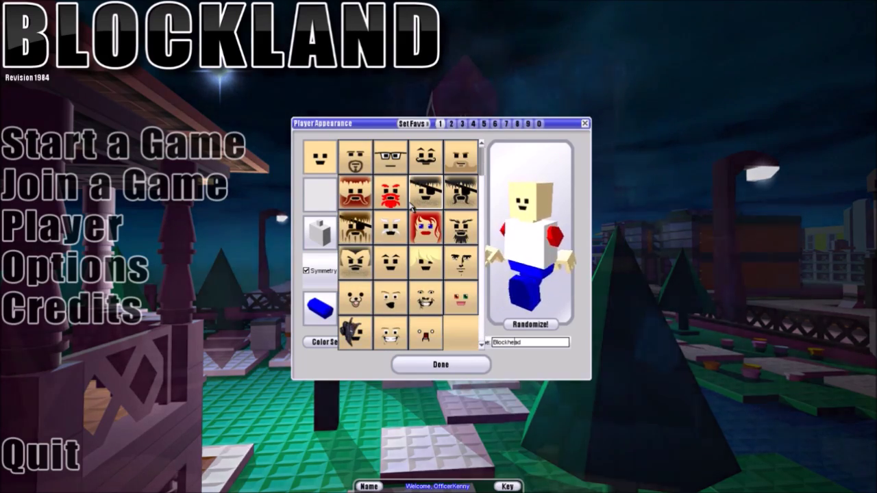
{"action": "left_click", "coordinate": [363, 195]}
{"action": "left_click", "coordinate": [320, 157]}
{"action": "left_click", "coordinate": [334, 215]}
{"action": "left_click", "coordinate": [318, 160]}
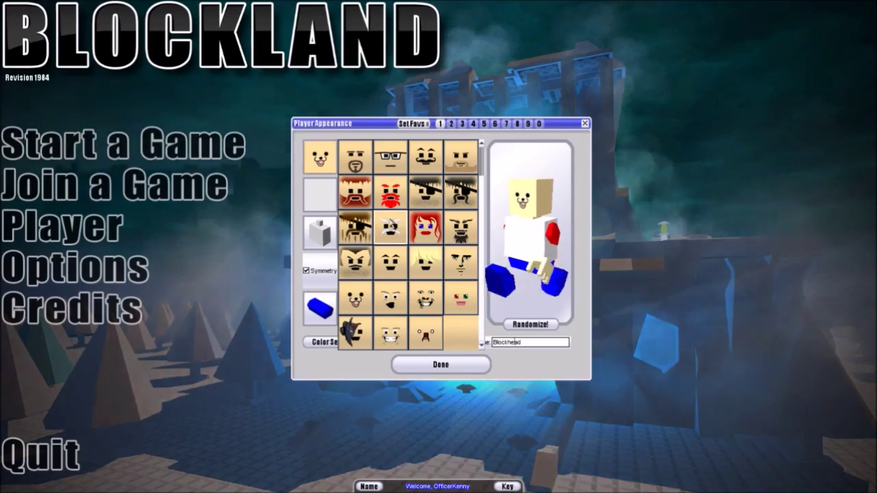
{"action": "scroll", "coordinate": [363, 196], "scroll_direction": "down", "scroll_amount": 2}
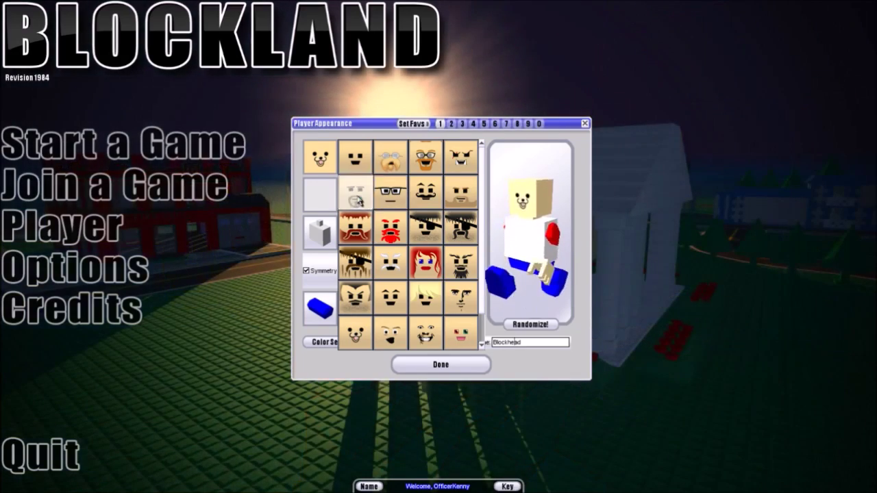
{"action": "left_click", "coordinate": [358, 196]}
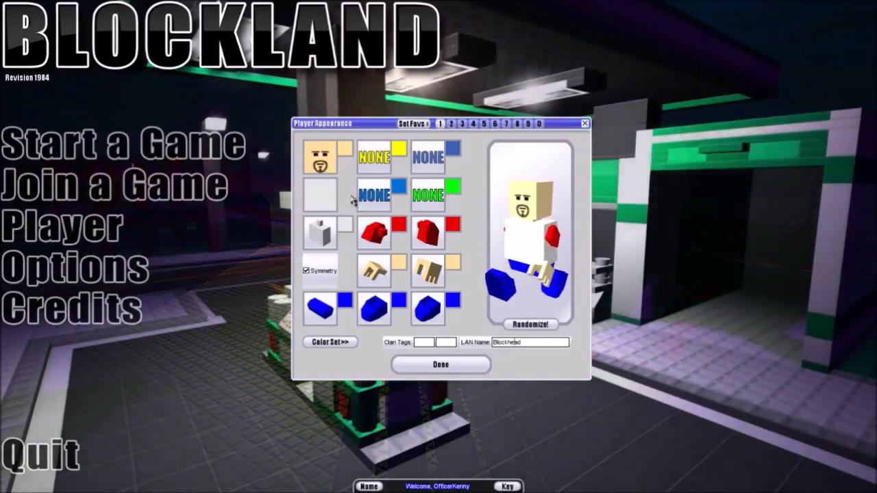
Try the vest, chainmail and penguin decals, then choose the white police-uniform shirt decal
{"action": "left_click", "coordinate": [332, 187]}
{"action": "scroll", "coordinate": [391, 213], "scroll_direction": "down", "scroll_amount": 1}
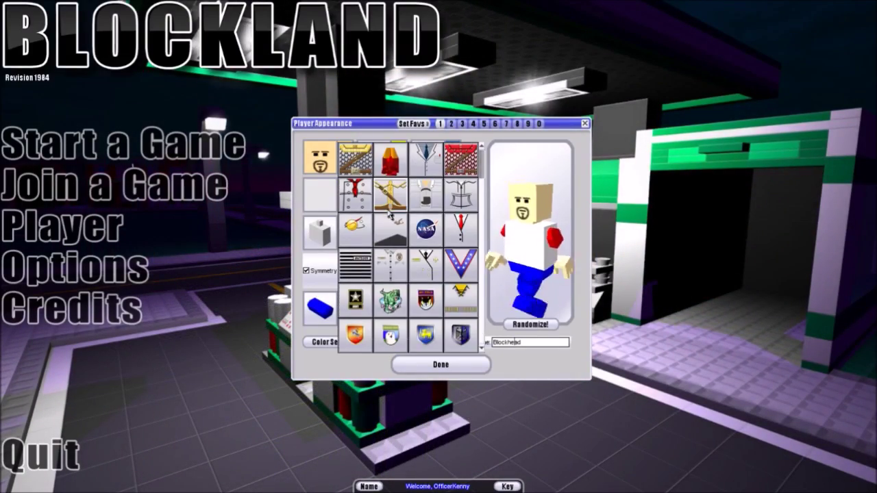
{"action": "left_click", "coordinate": [426, 231]}
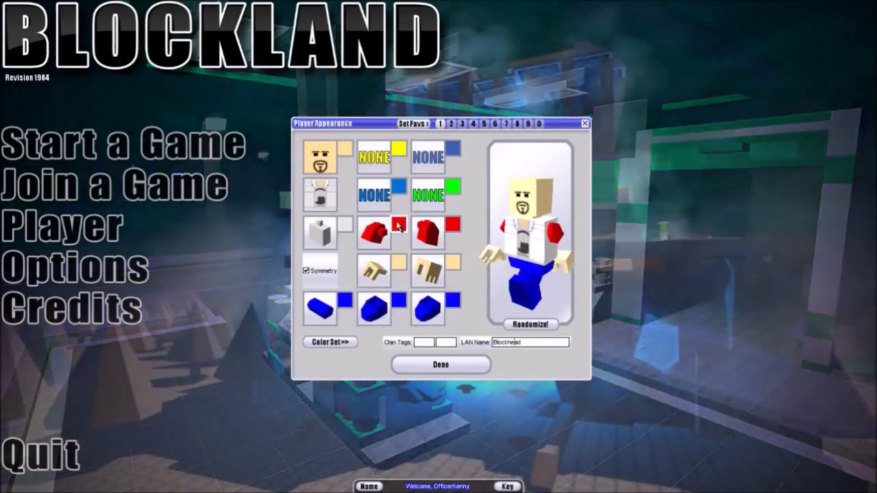
{"action": "left_click", "coordinate": [322, 193]}
{"action": "left_click", "coordinate": [358, 186]}
{"action": "left_click", "coordinate": [320, 195]}
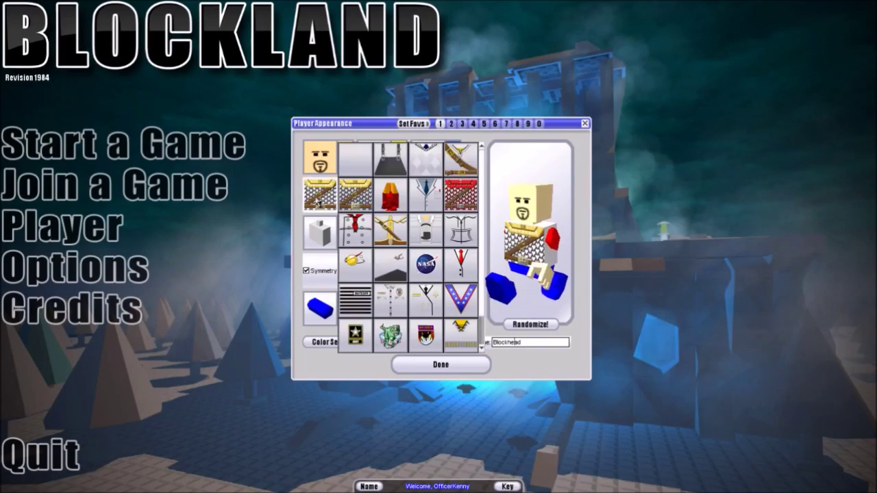
{"action": "scroll", "coordinate": [391, 260], "scroll_direction": "down", "scroll_amount": 1}
{"action": "left_click", "coordinate": [391, 264]}
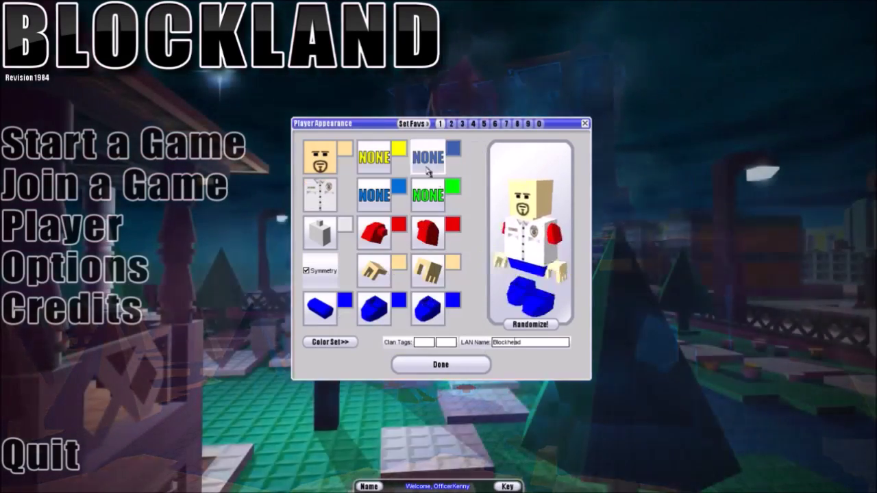
{"action": "left_click", "coordinate": [322, 194]}
{"action": "scroll", "coordinate": [387, 245], "scroll_direction": "up", "scroll_amount": 1}
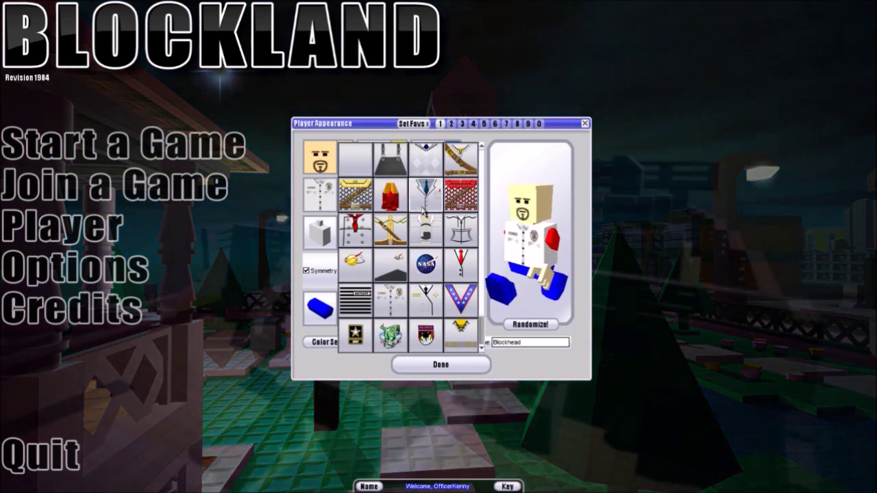
{"action": "scroll", "coordinate": [402, 256], "scroll_direction": "down", "scroll_amount": 1}
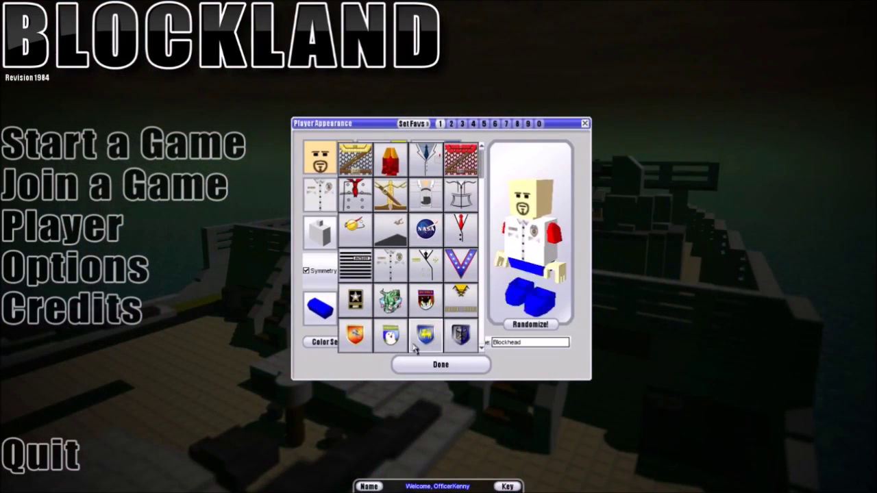
{"action": "left_click", "coordinate": [391, 335]}
{"action": "left_click", "coordinate": [322, 199]}
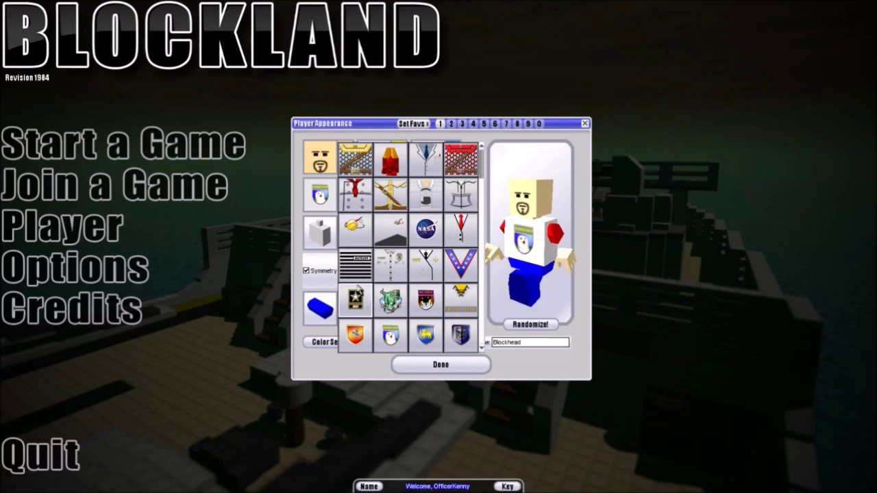
{"action": "left_click", "coordinate": [388, 275]}
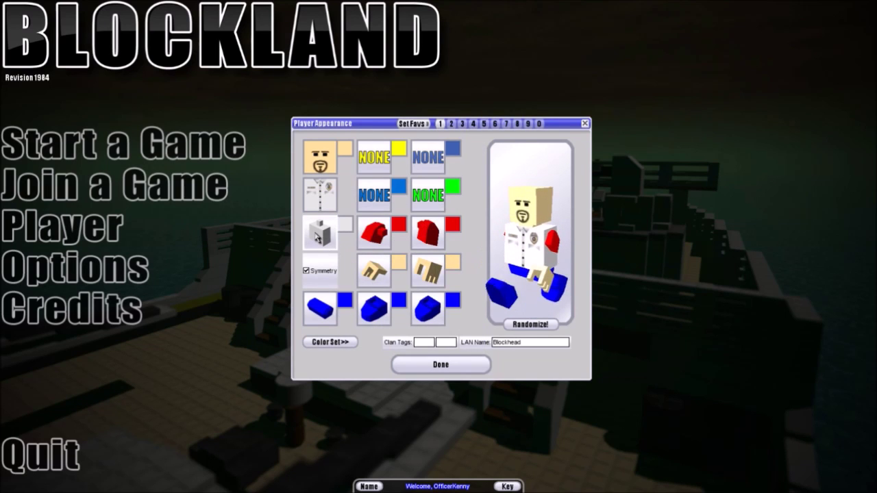
Try the third torso shape, then revert to the plain torso
{"action": "left_click", "coordinate": [317, 235]}
{"action": "left_click", "coordinate": [386, 235]}
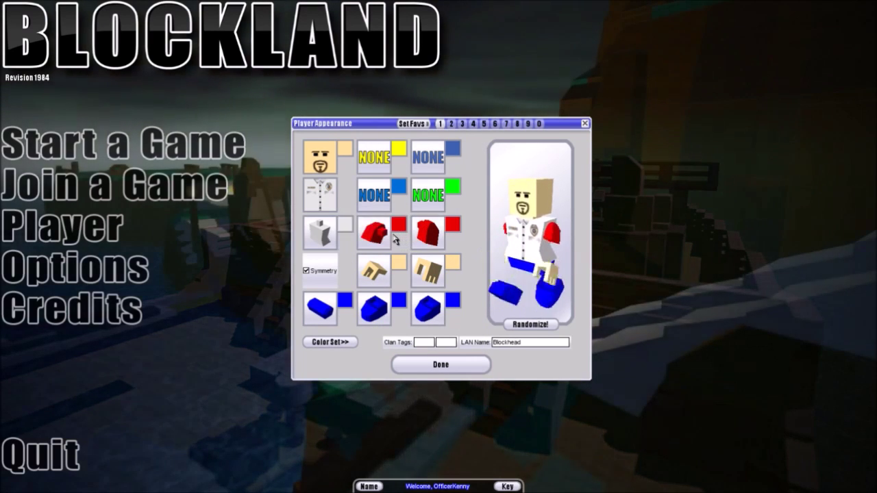
{"action": "left_click", "coordinate": [336, 239]}
{"action": "left_click", "coordinate": [320, 236]}
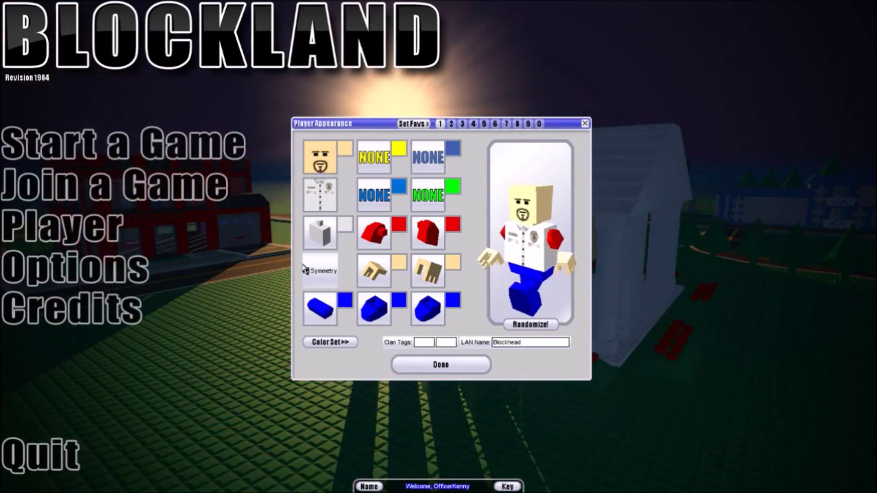
Turn Symmetry on and keep the standard shoe after trying another
{"action": "left_click", "coordinate": [307, 270]}
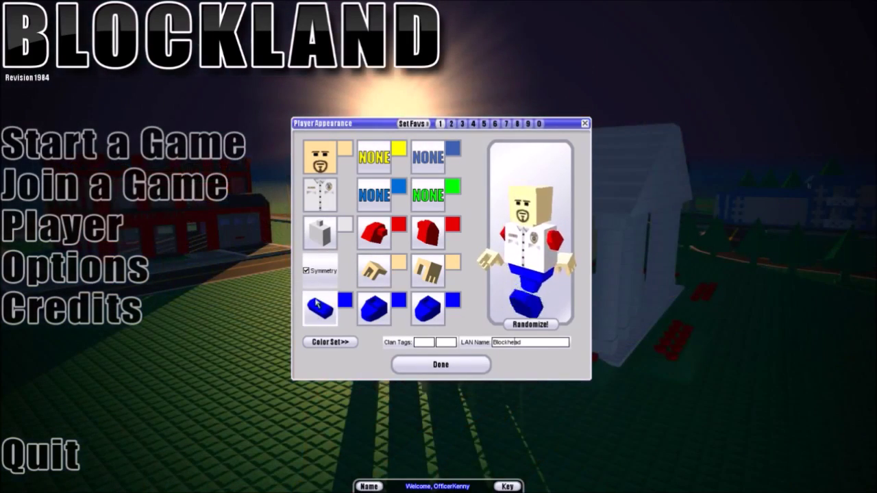
{"action": "left_click", "coordinate": [316, 303]}
{"action": "left_click", "coordinate": [388, 309]}
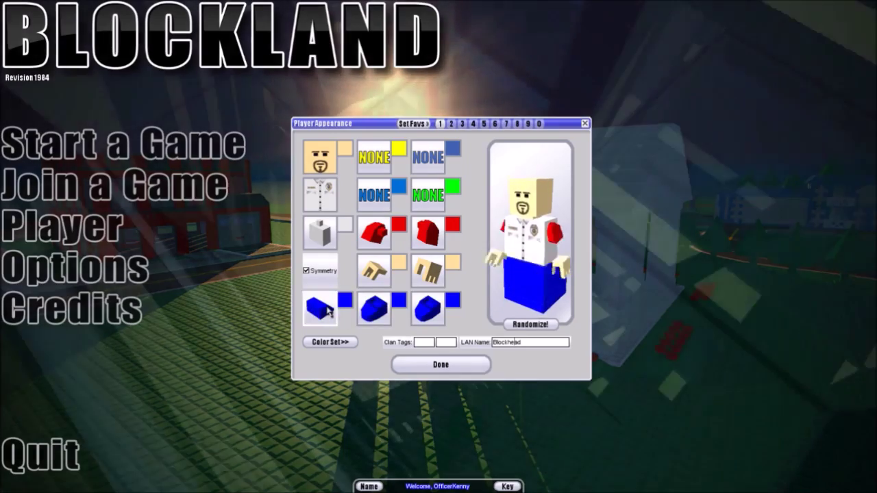
{"action": "left_click", "coordinate": [317, 308]}
{"action": "left_click", "coordinate": [314, 312]}
{"action": "left_click", "coordinate": [313, 314]}
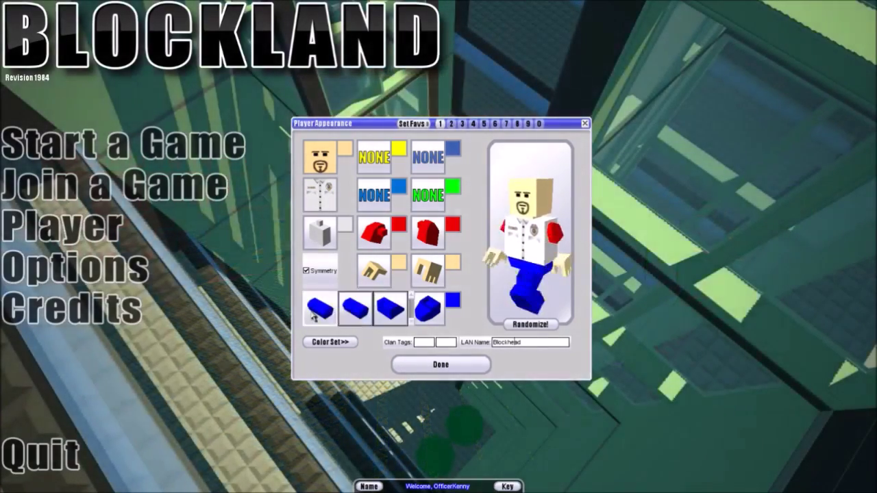
{"action": "left_click", "coordinate": [361, 313]}
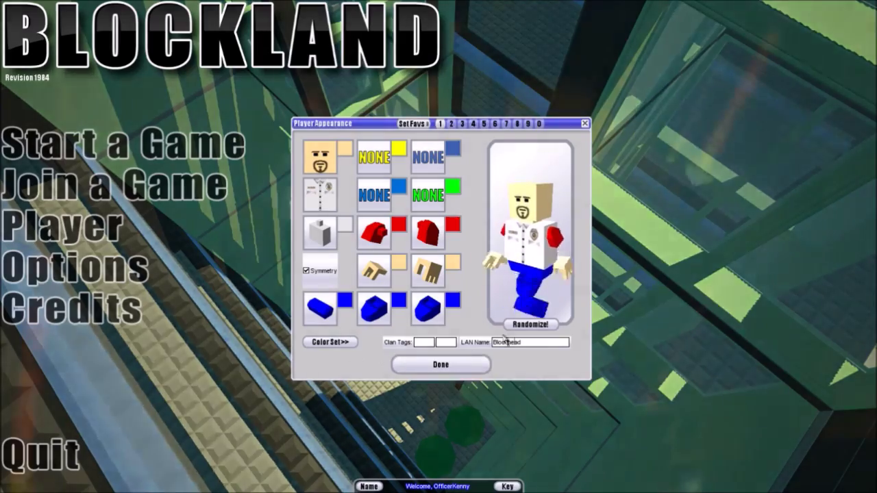
{"action": "left_click", "coordinate": [387, 170]}
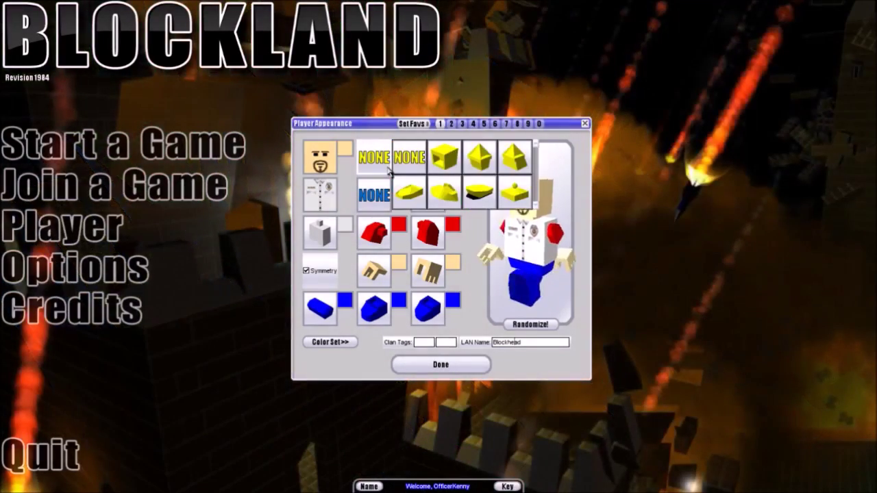
Put the yellow police cap on the avatar after trying the yellow box hat
{"action": "left_click", "coordinate": [449, 163]}
{"action": "left_click", "coordinate": [409, 157]}
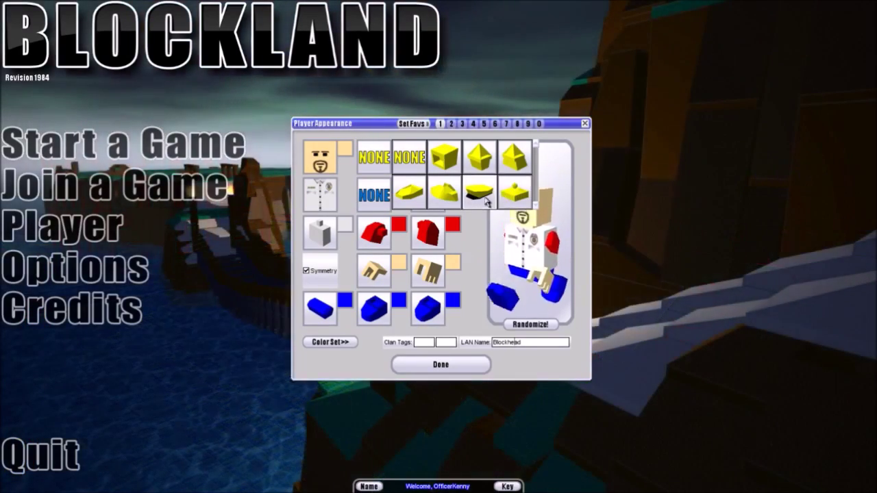
{"action": "left_click", "coordinate": [480, 193]}
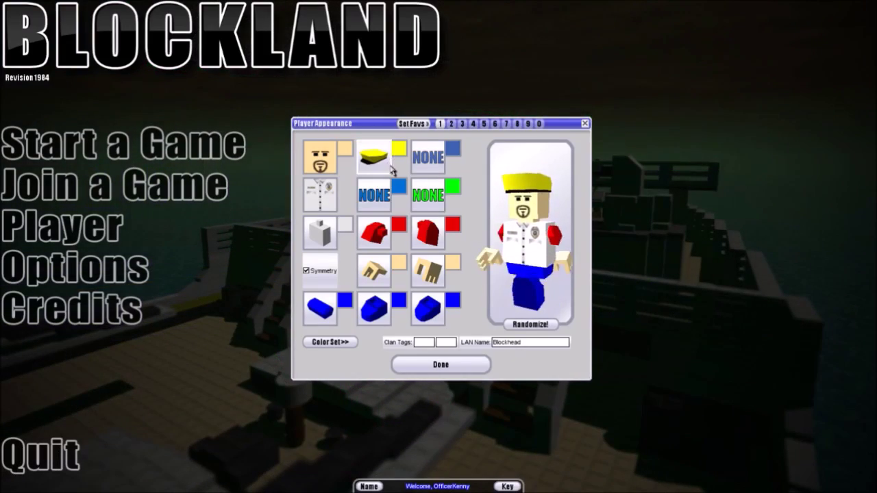
{"action": "left_click", "coordinate": [393, 170]}
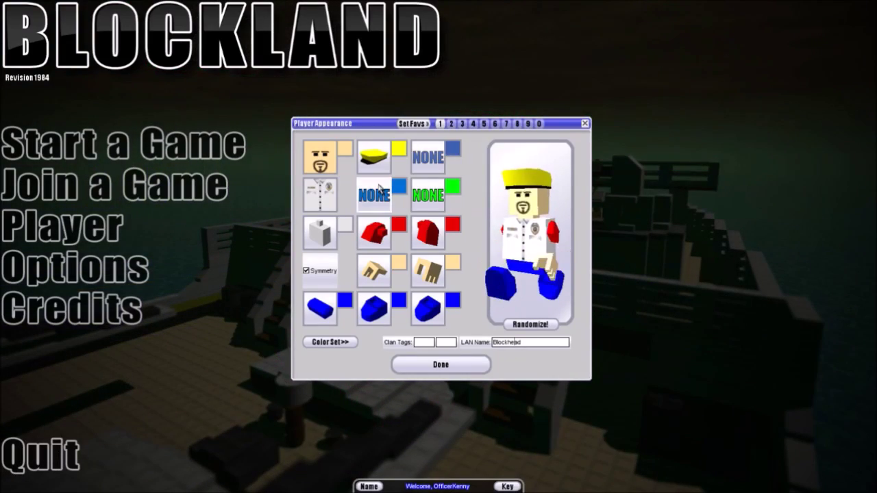
{"action": "left_click", "coordinate": [381, 193]}
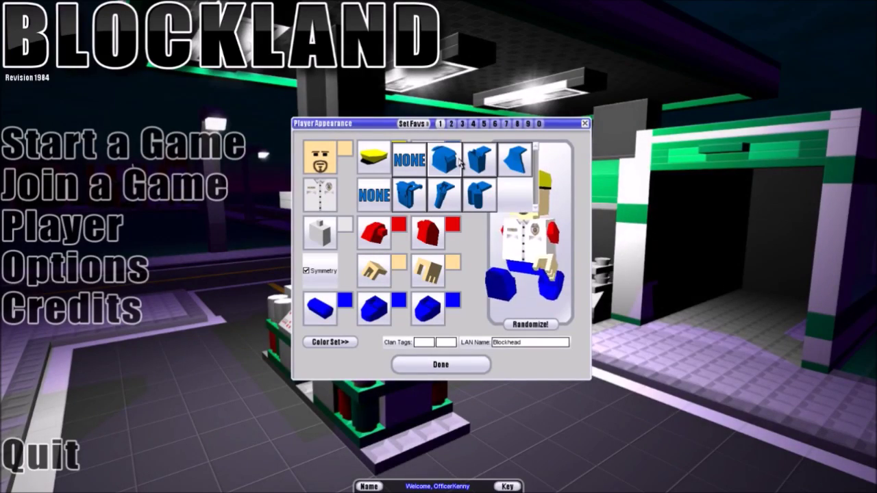
Try a blue back pack and blue shoulder pieces, then set both to none
{"action": "left_click", "coordinate": [447, 197]}
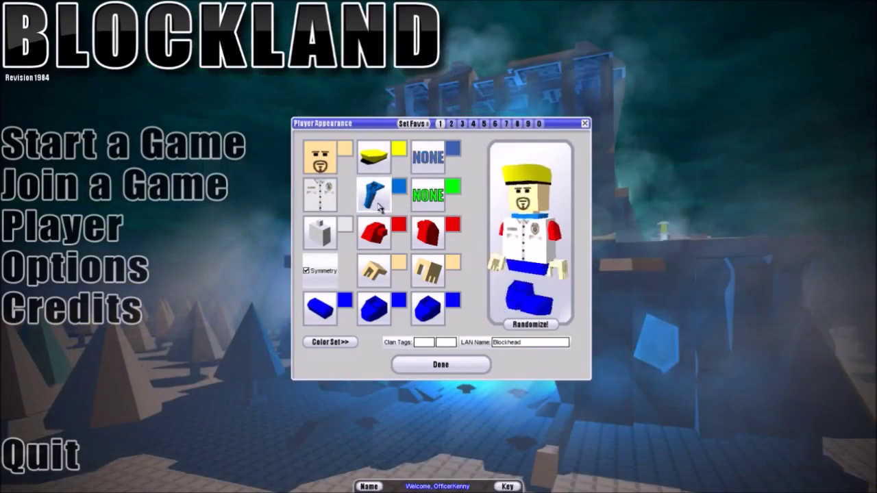
{"action": "left_click", "coordinate": [380, 208]}
{"action": "left_click", "coordinate": [362, 148]}
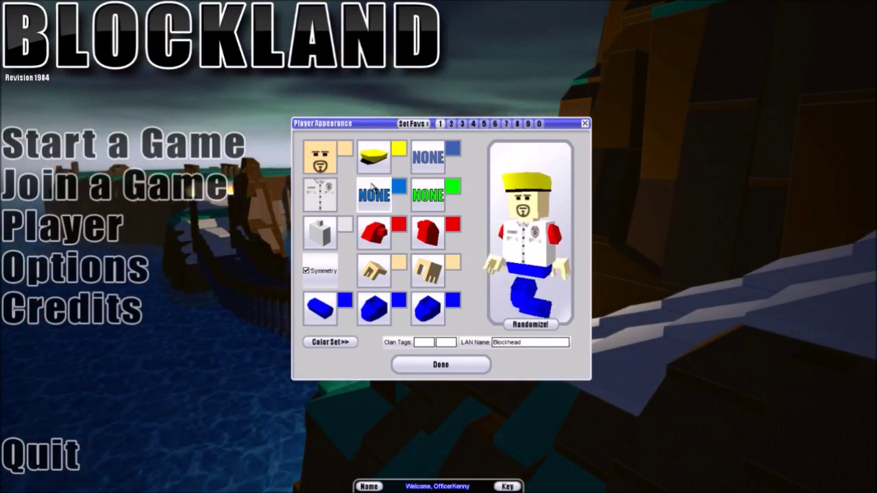
{"action": "left_click", "coordinate": [372, 187]}
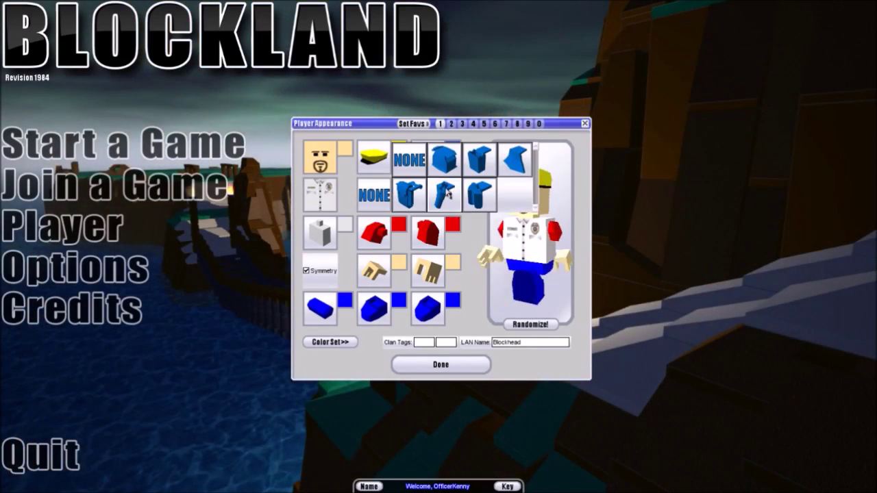
{"action": "left_click", "coordinate": [478, 199]}
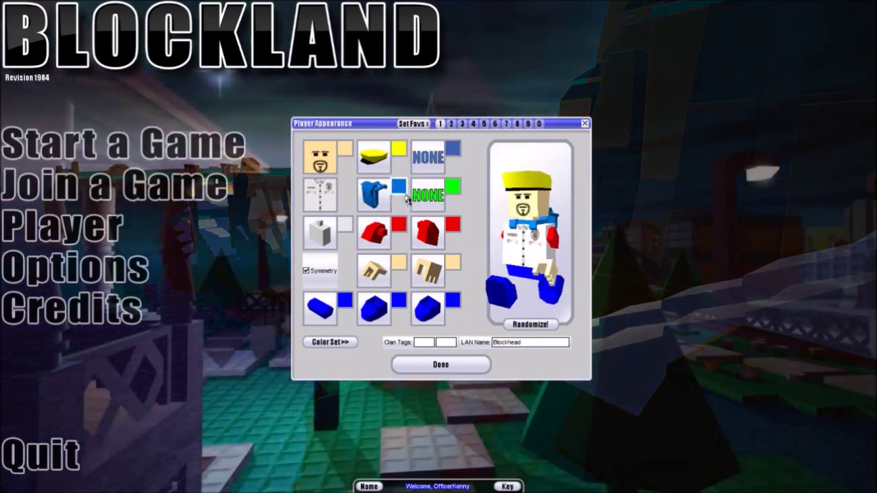
{"action": "left_click", "coordinate": [377, 194]}
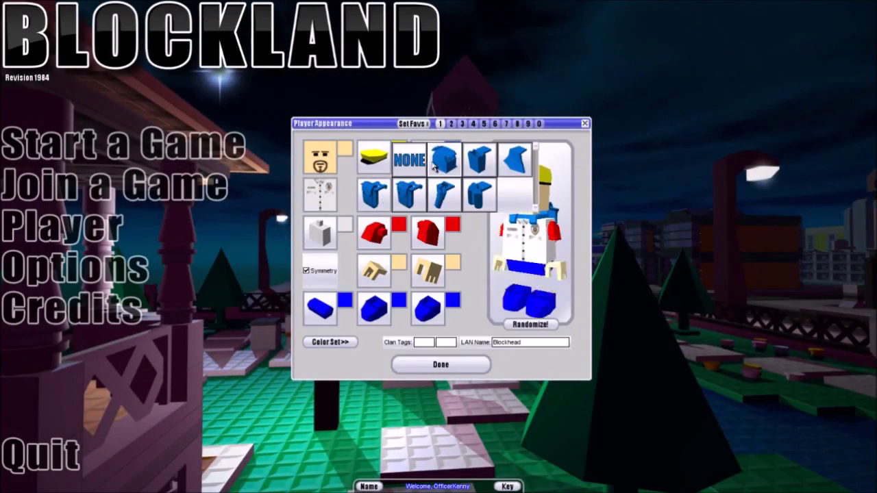
{"action": "left_click", "coordinate": [436, 166]}
{"action": "left_click", "coordinate": [375, 194]}
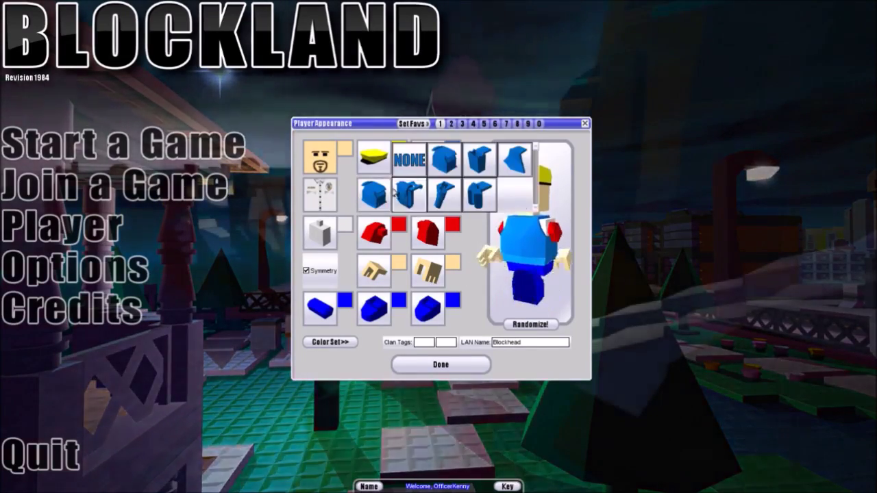
{"action": "left_click", "coordinate": [418, 164]}
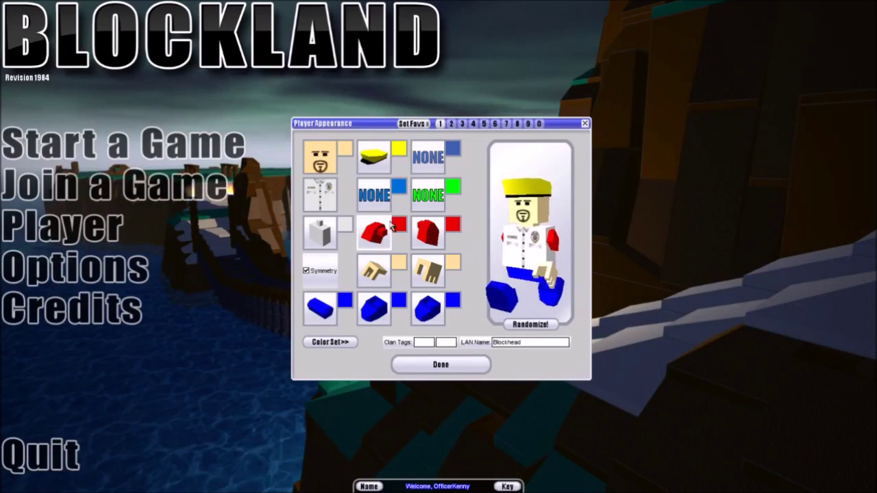
Try red arm pieces, giving the left arm red with Symmetry briefly off
{"action": "left_click", "coordinate": [375, 233]}
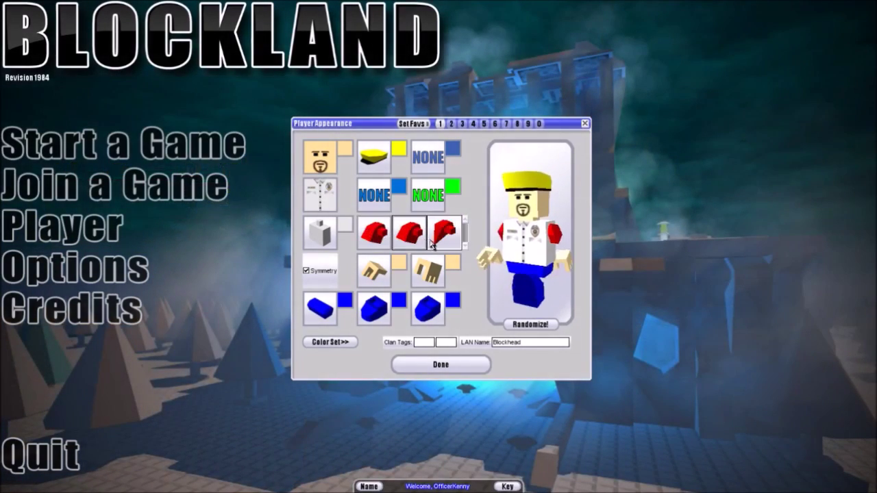
{"action": "left_click", "coordinate": [411, 236]}
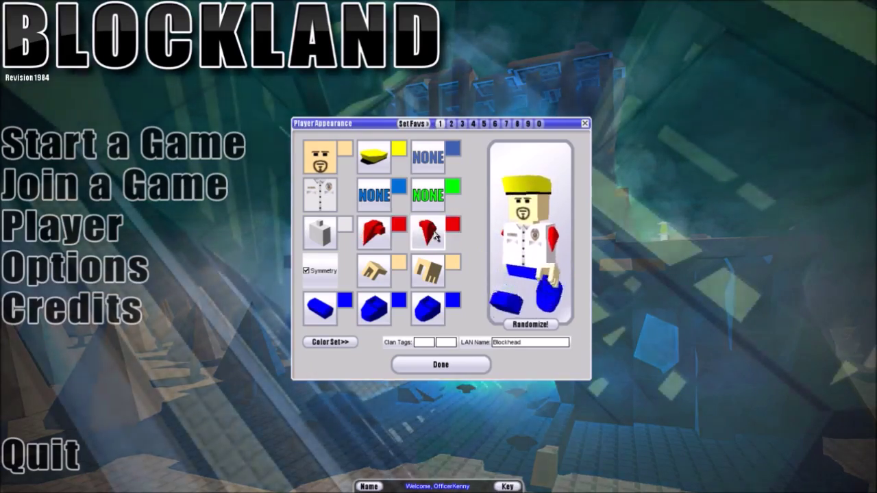
{"action": "left_click", "coordinate": [382, 243]}
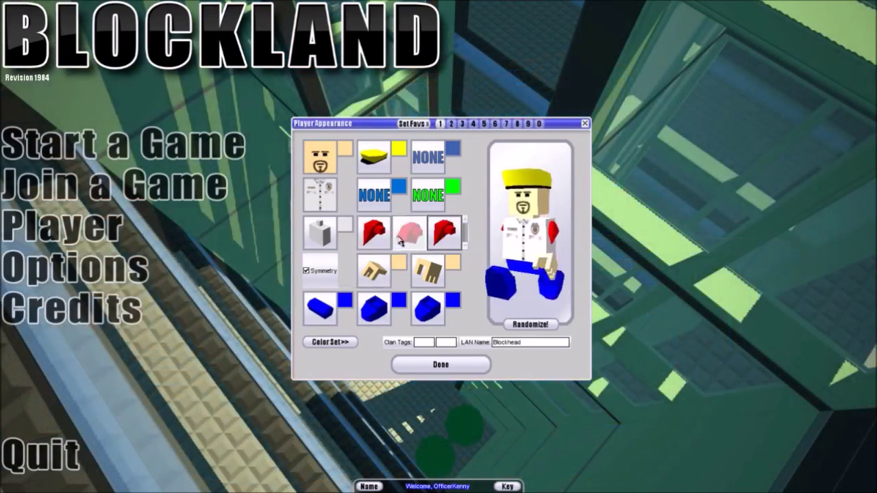
{"action": "left_click", "coordinate": [398, 238]}
{"action": "left_click", "coordinate": [307, 271]}
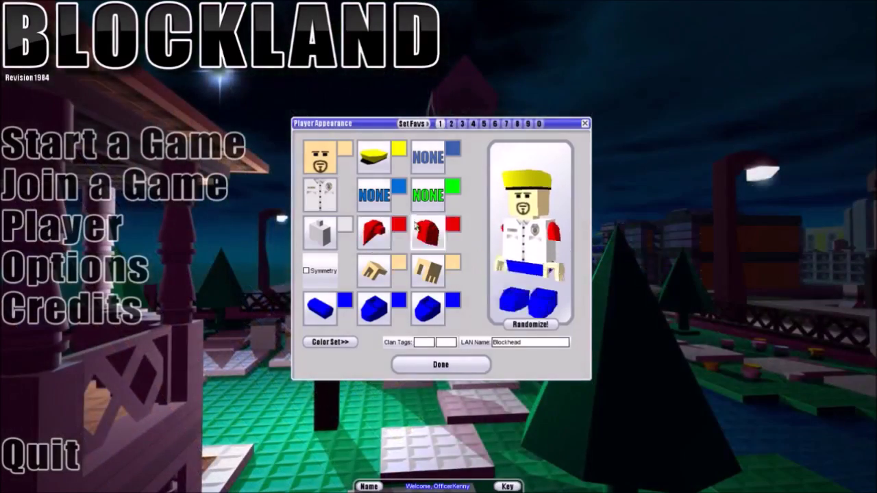
{"action": "left_click", "coordinate": [402, 234]}
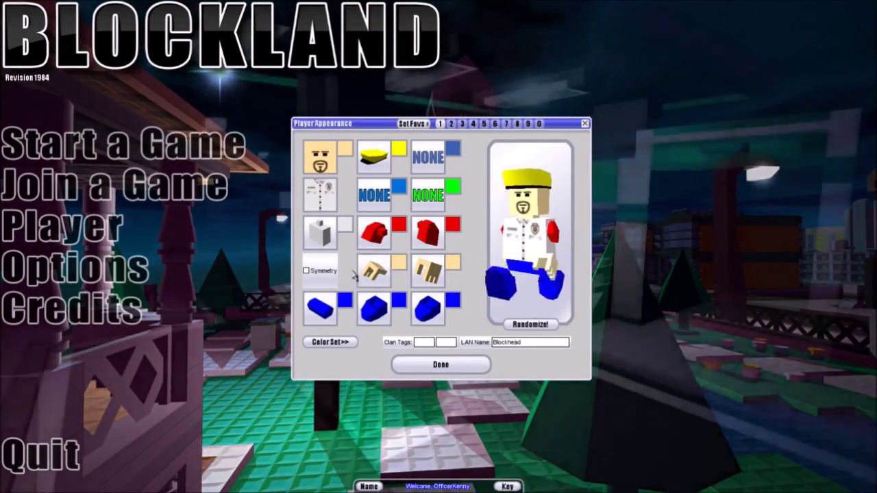
{"action": "left_click", "coordinate": [306, 271]}
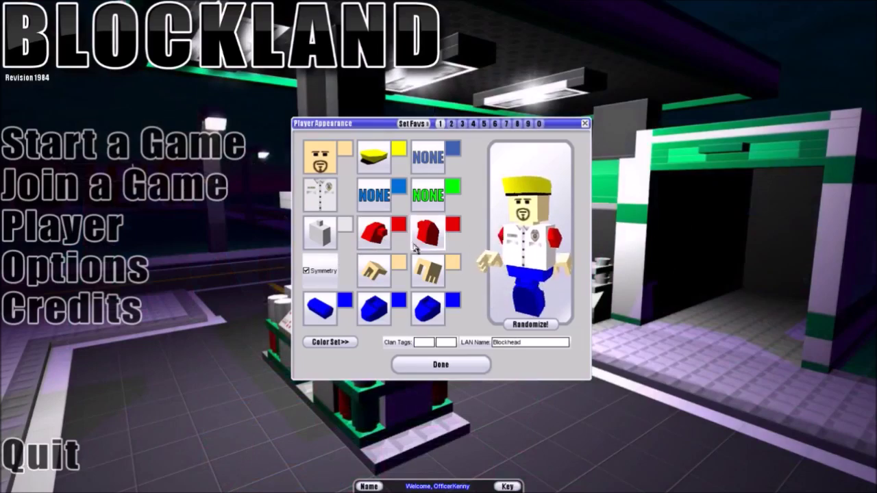
Try other red right arms unmirrored, then give both arms the rounded red arm
{"action": "left_click", "coordinate": [314, 276]}
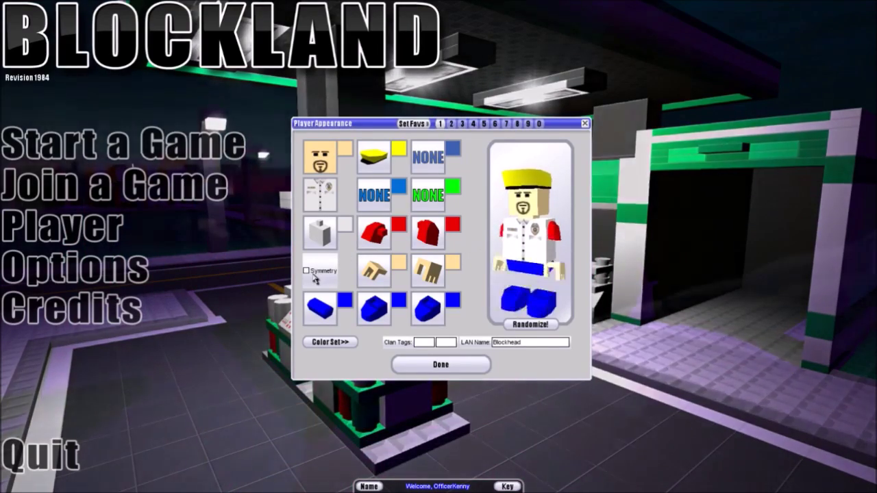
{"action": "left_click", "coordinate": [428, 233]}
{"action": "left_click", "coordinate": [473, 234]}
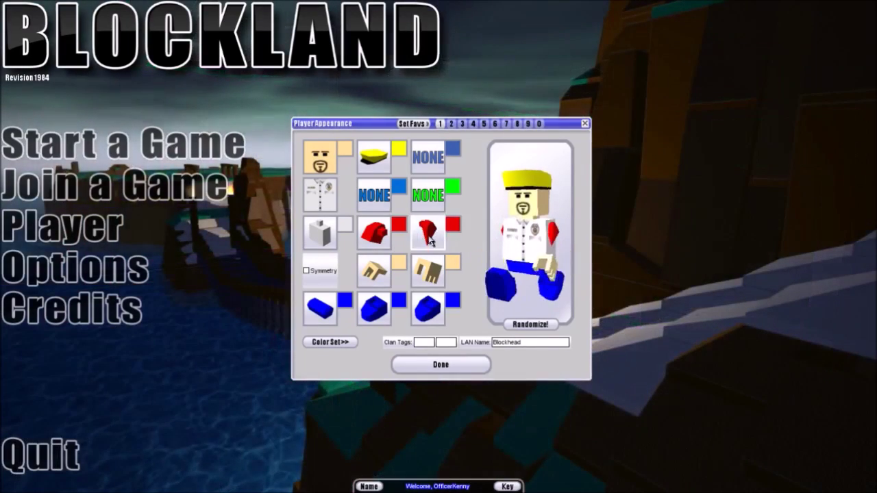
{"action": "left_click", "coordinate": [385, 239]}
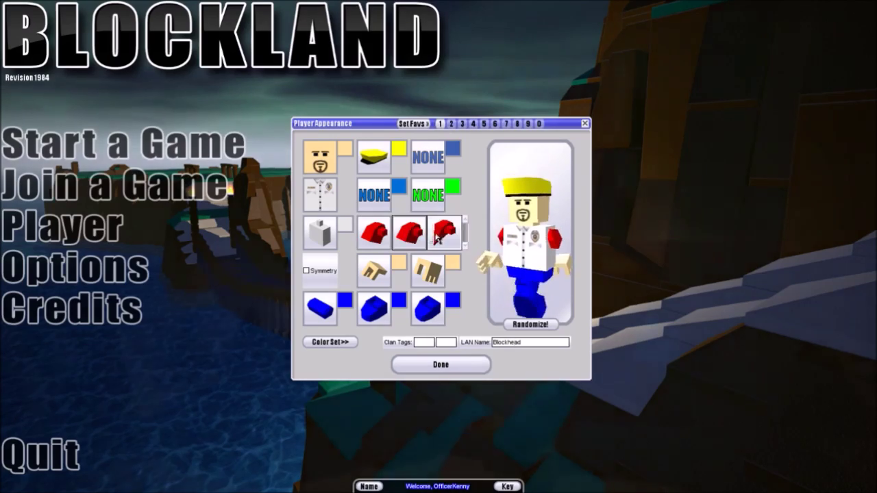
{"action": "left_click", "coordinate": [313, 277]}
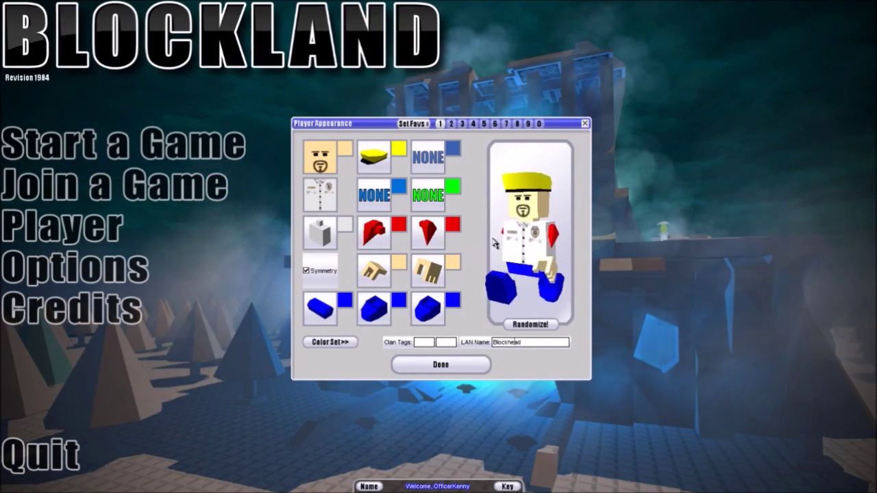
{"action": "left_click", "coordinate": [375, 233]}
{"action": "left_click", "coordinate": [403, 241]}
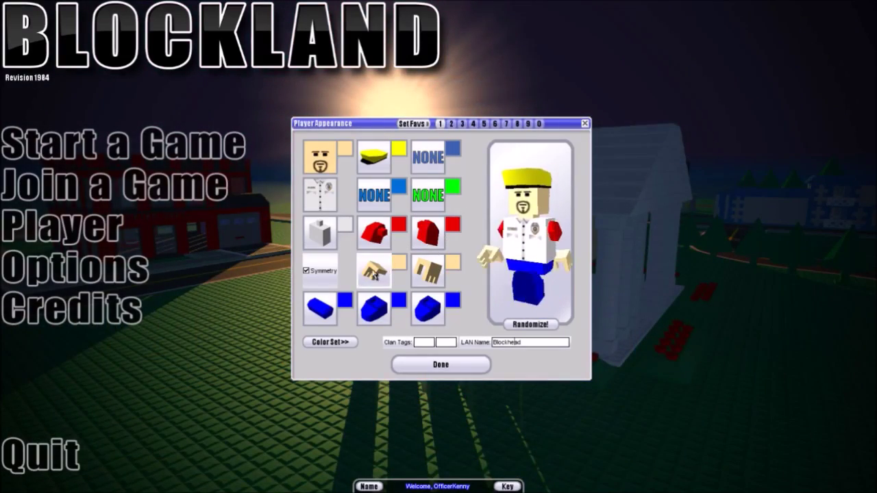
Try a hook on the left hand, then restore ordinary hands and a red right arm
{"action": "left_click", "coordinate": [374, 275]}
{"action": "left_click", "coordinate": [442, 278]}
{"action": "left_click", "coordinate": [442, 278]}
{"action": "left_click", "coordinate": [442, 275]}
{"action": "left_click", "coordinate": [452, 274]}
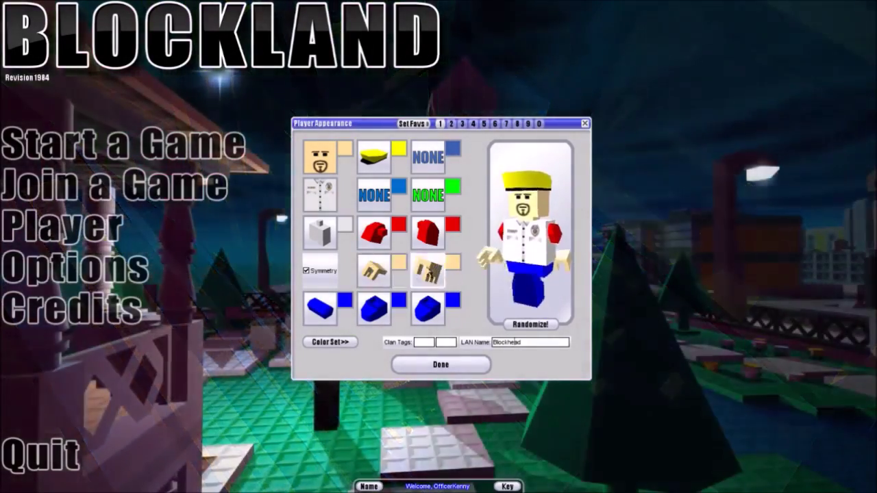
{"action": "left_click", "coordinate": [388, 285]}
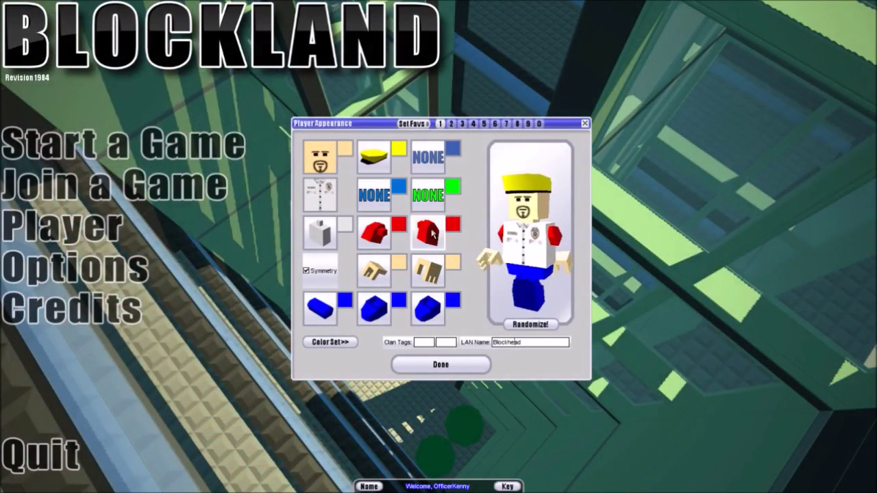
{"action": "left_click", "coordinate": [428, 243]}
{"action": "left_click", "coordinate": [374, 230]}
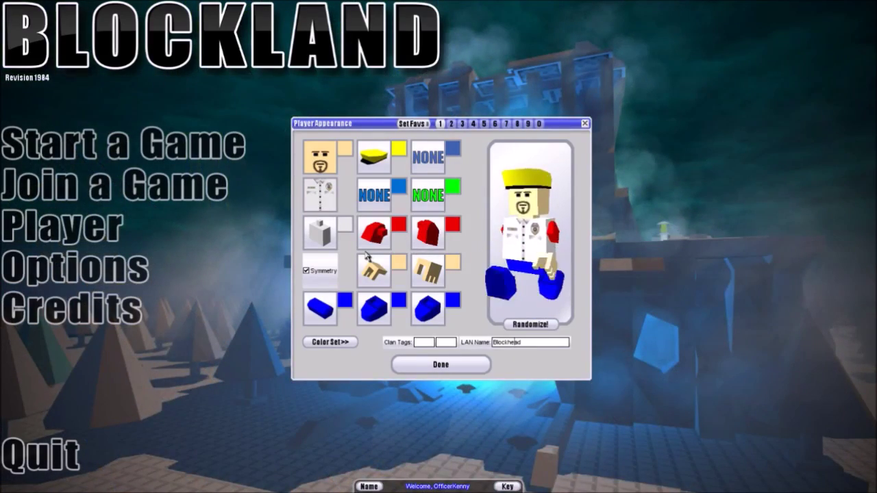
Try peg legs on both legs, then restore blue block shoes on each
{"action": "left_click", "coordinate": [373, 315]}
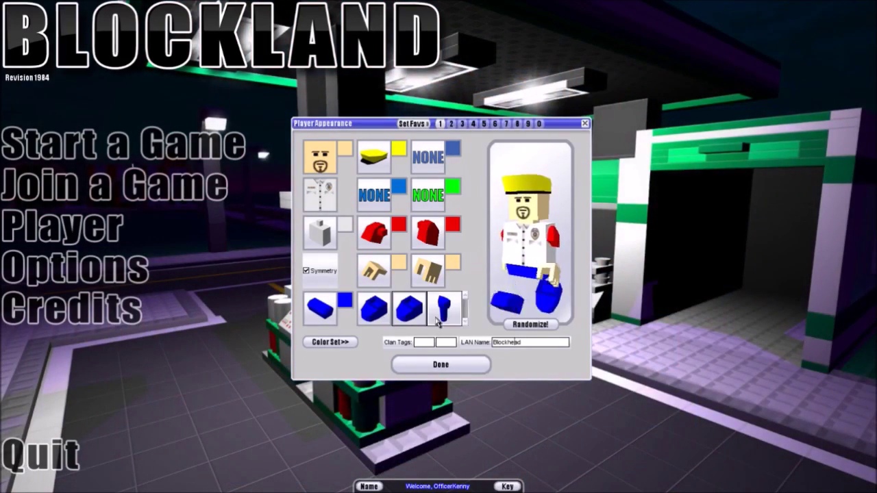
{"action": "left_click", "coordinate": [436, 314]}
{"action": "left_click", "coordinate": [427, 308]}
{"action": "left_click", "coordinate": [493, 317]}
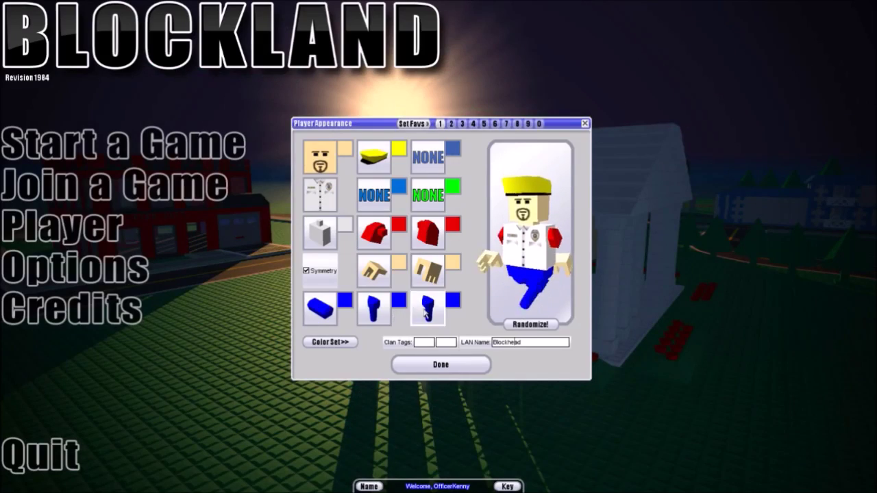
{"action": "left_click", "coordinate": [409, 310]}
{"action": "left_click", "coordinate": [430, 311]}
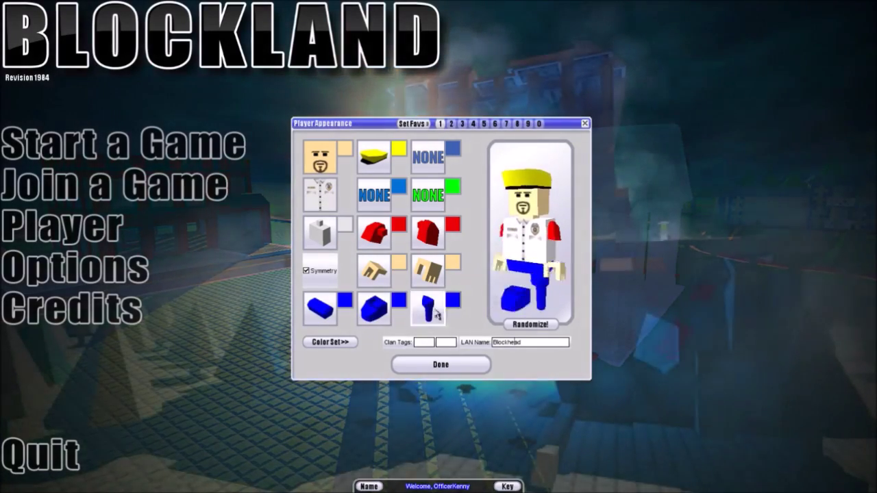
{"action": "left_click", "coordinate": [447, 302]}
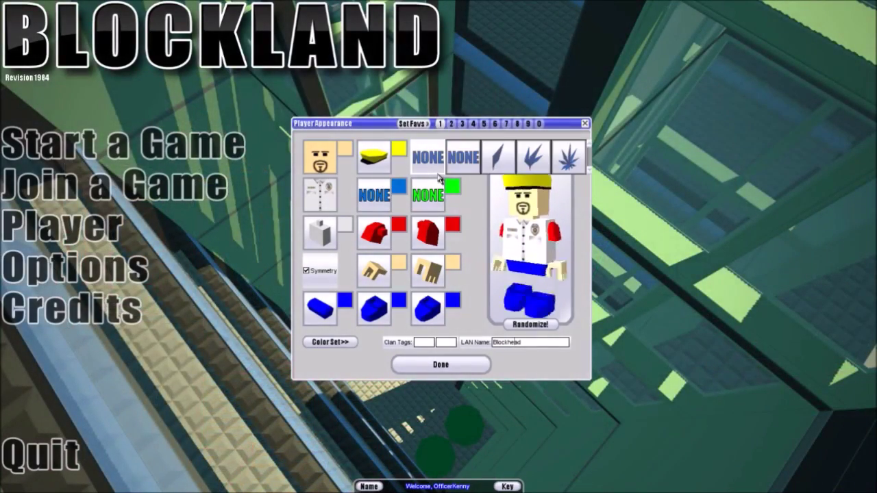
Try leaf and blue feather hat ornaments, then set the hat accessory to none
{"action": "left_click", "coordinate": [560, 163]}
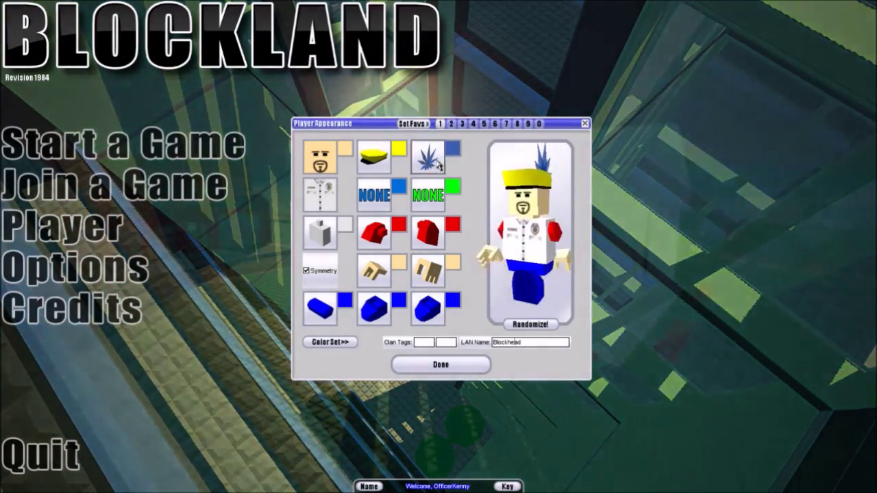
{"action": "left_click", "coordinate": [428, 156]}
{"action": "left_click", "coordinate": [534, 156]}
{"action": "left_click", "coordinate": [428, 156]}
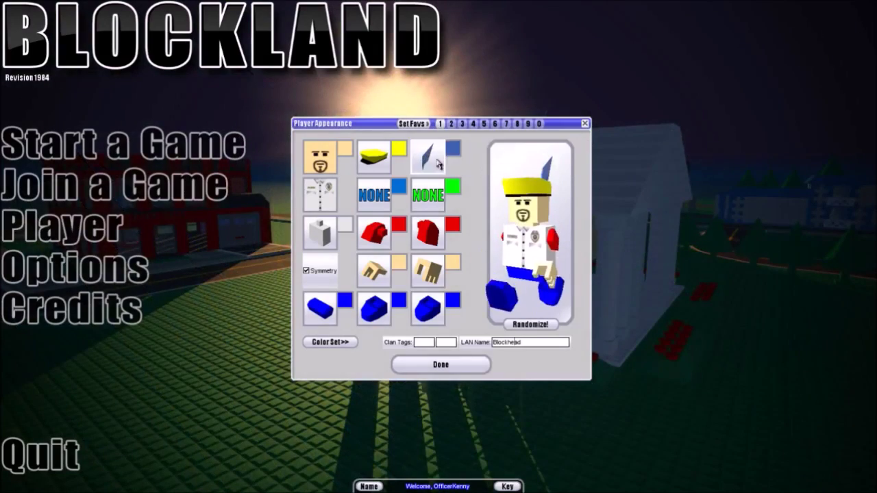
{"action": "left_click", "coordinate": [568, 159]}
{"action": "left_click", "coordinate": [428, 156]}
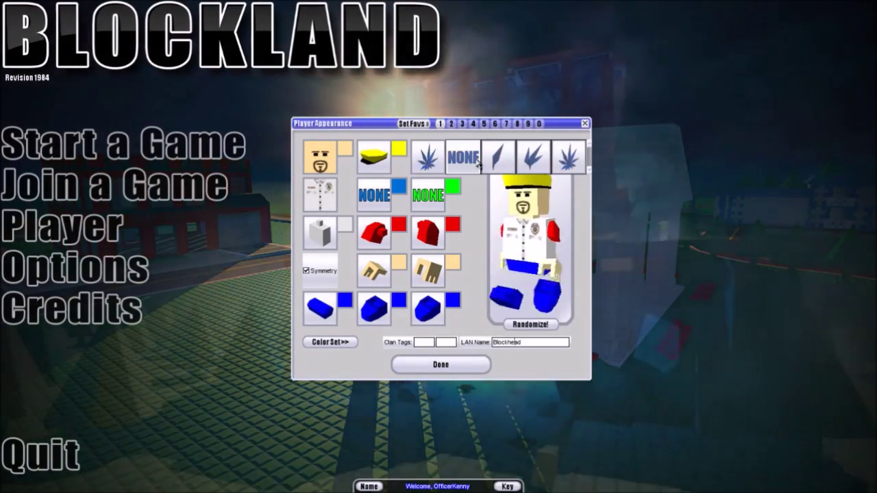
{"action": "left_click", "coordinate": [463, 156]}
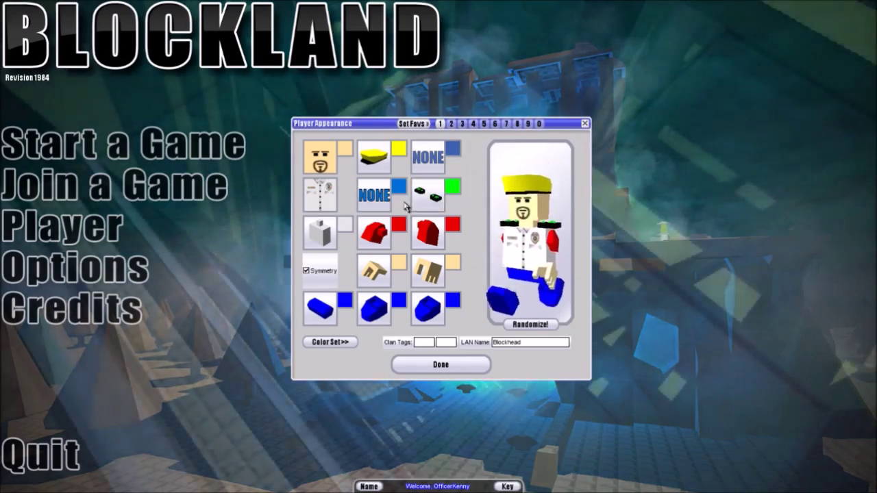
Set the second accessory to none and leave the face and shirt decal unchanged
{"action": "left_click", "coordinate": [428, 197]}
{"action": "left_click", "coordinate": [429, 196]}
{"action": "left_click", "coordinate": [431, 199]}
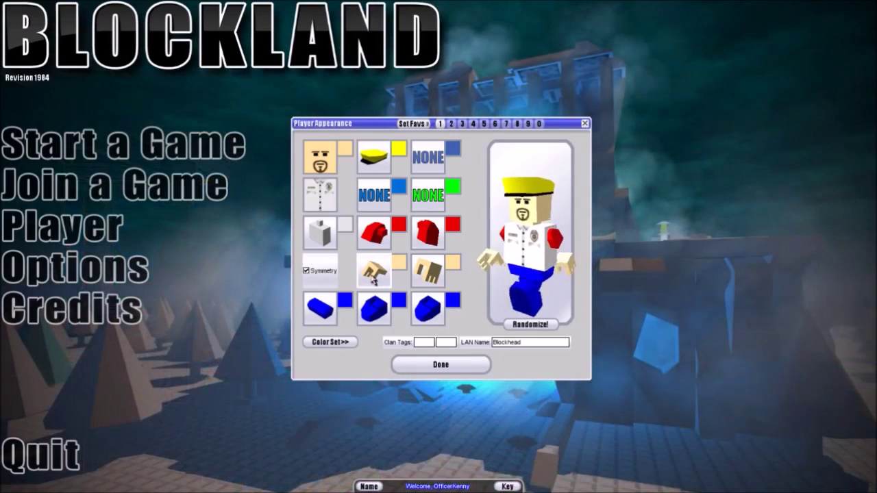
{"action": "left_click", "coordinate": [319, 161]}
{"action": "left_click", "coordinate": [319, 167]}
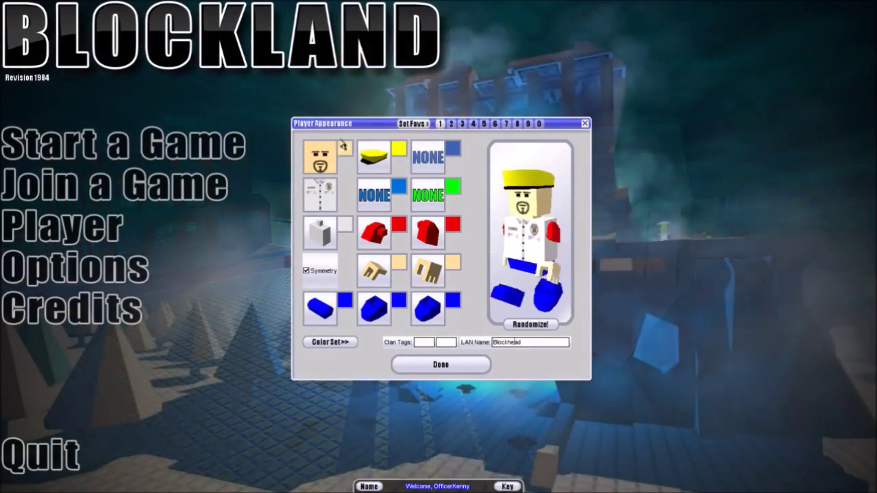
{"action": "left_click", "coordinate": [328, 200]}
{"action": "left_click", "coordinate": [327, 199]}
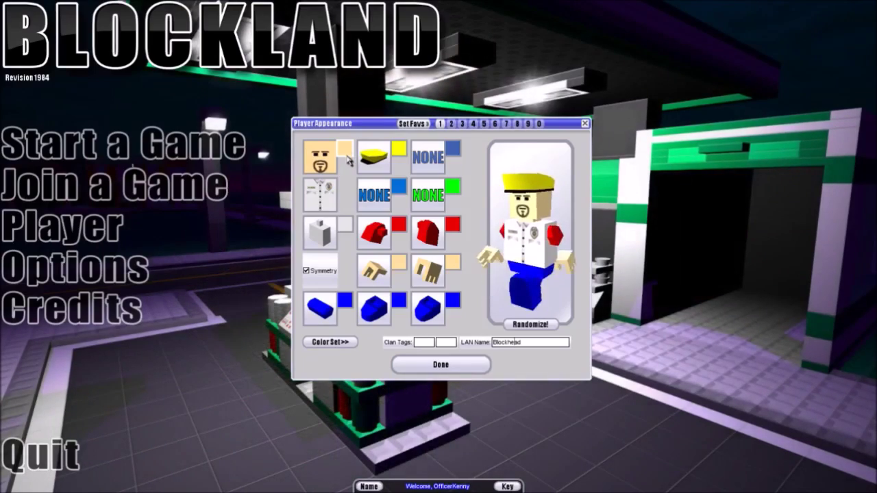
{"action": "left_click", "coordinate": [345, 149]}
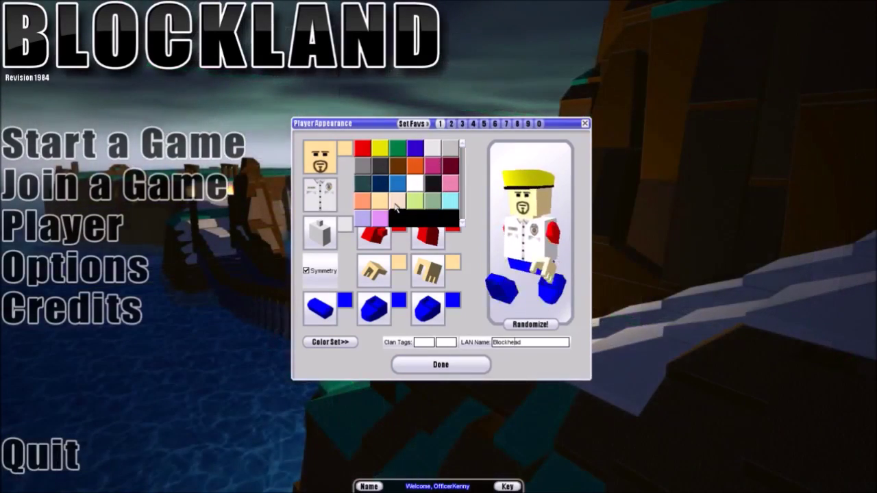
{"action": "left_click", "coordinate": [395, 202]}
{"action": "left_click", "coordinate": [348, 152]}
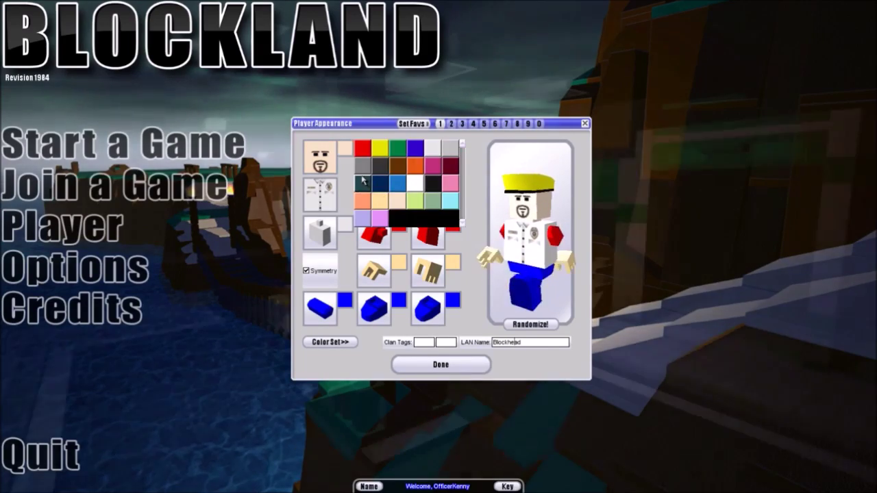
{"action": "left_click", "coordinate": [362, 183]}
{"action": "left_click", "coordinate": [347, 152]}
{"action": "left_click", "coordinate": [379, 147]}
{"action": "left_click", "coordinate": [347, 150]}
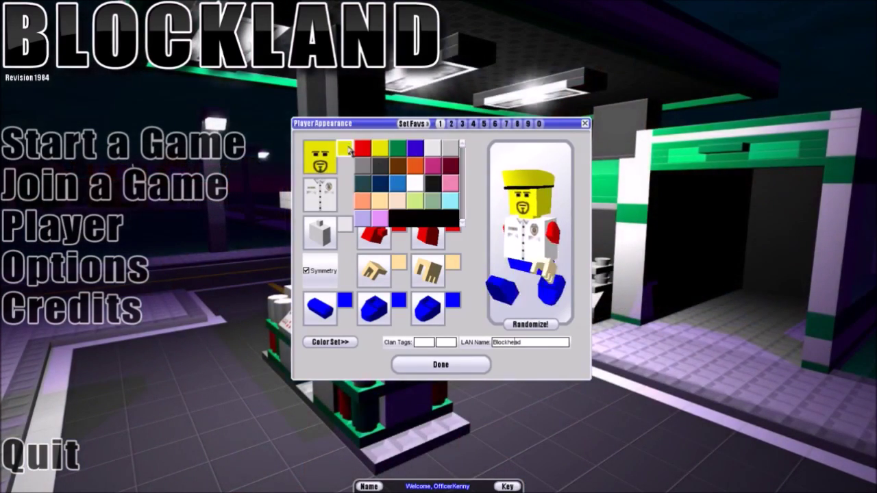
{"action": "left_click", "coordinate": [381, 206]}
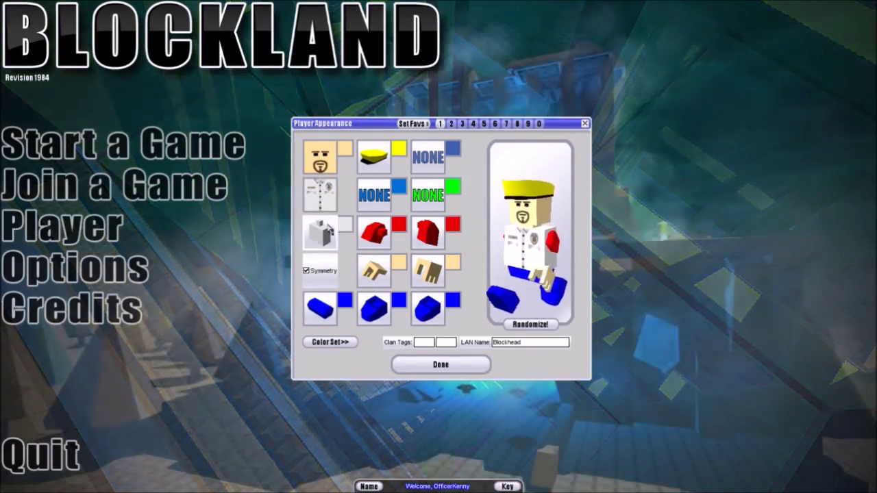
Colour the torso navy blue
{"action": "left_click", "coordinate": [341, 232]}
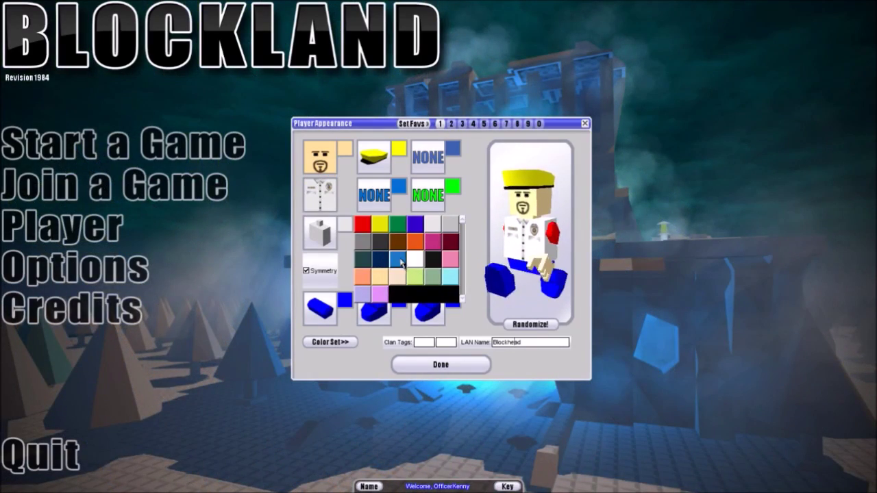
{"action": "left_click", "coordinate": [382, 259]}
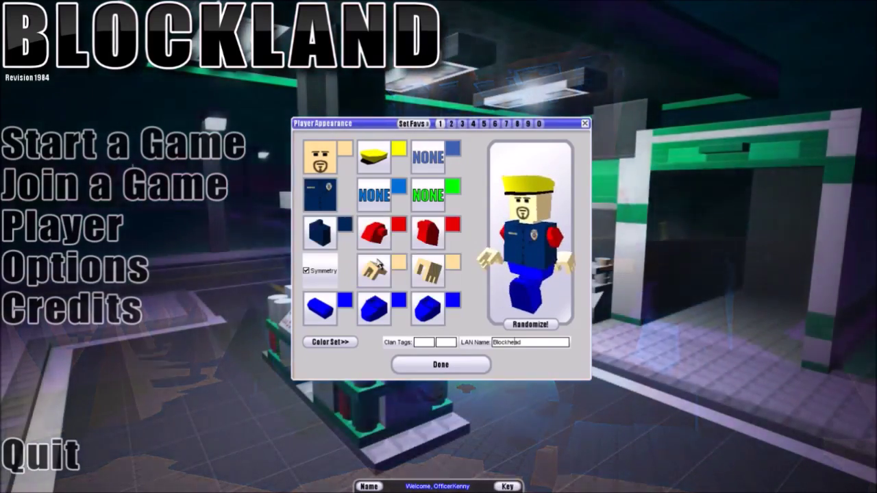
{"action": "left_click", "coordinate": [342, 223]}
{"action": "left_click", "coordinate": [419, 227]}
{"action": "left_click", "coordinate": [344, 224]}
{"action": "left_click", "coordinate": [382, 259]}
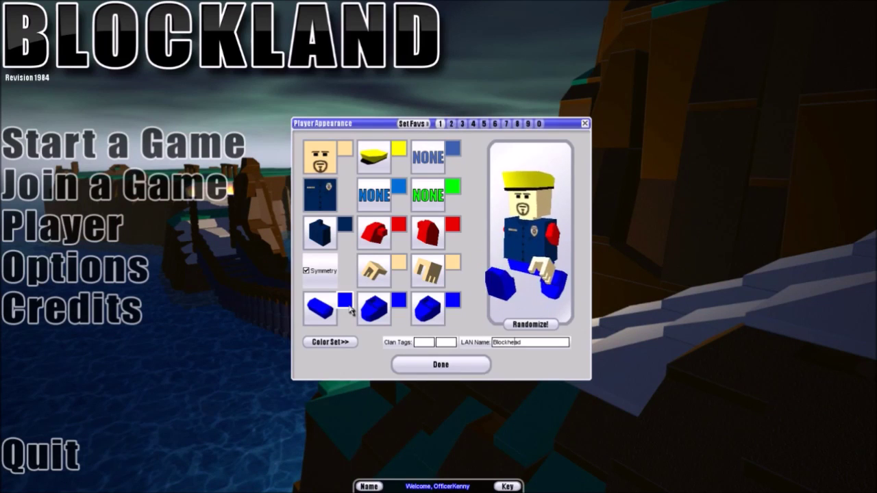
Colour the hips dark navy
{"action": "left_click", "coordinate": [345, 302]}
{"action": "left_click", "coordinate": [381, 335]}
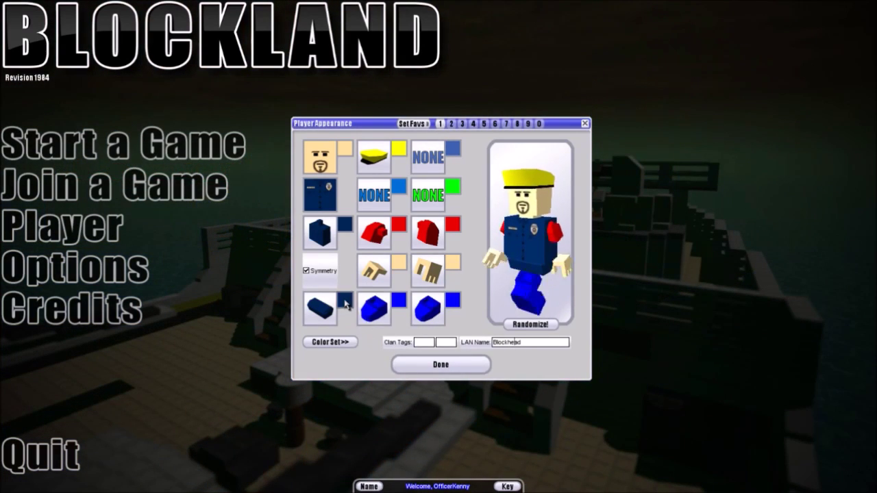
{"action": "left_click", "coordinate": [345, 303]}
{"action": "left_click", "coordinate": [388, 337]}
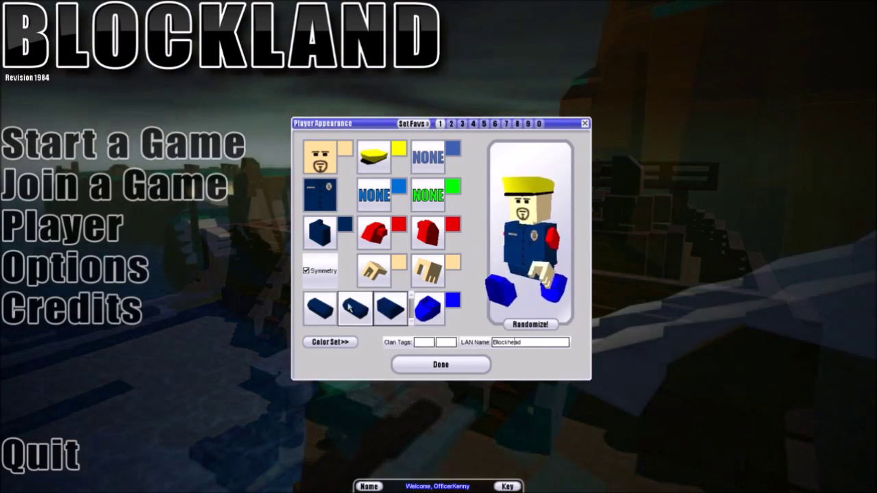
{"action": "left_click", "coordinate": [345, 301]}
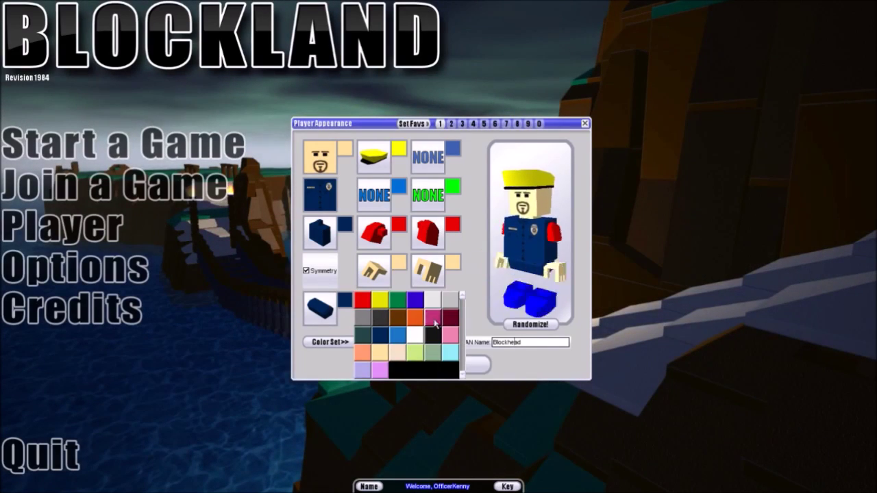
{"action": "left_click", "coordinate": [375, 339]}
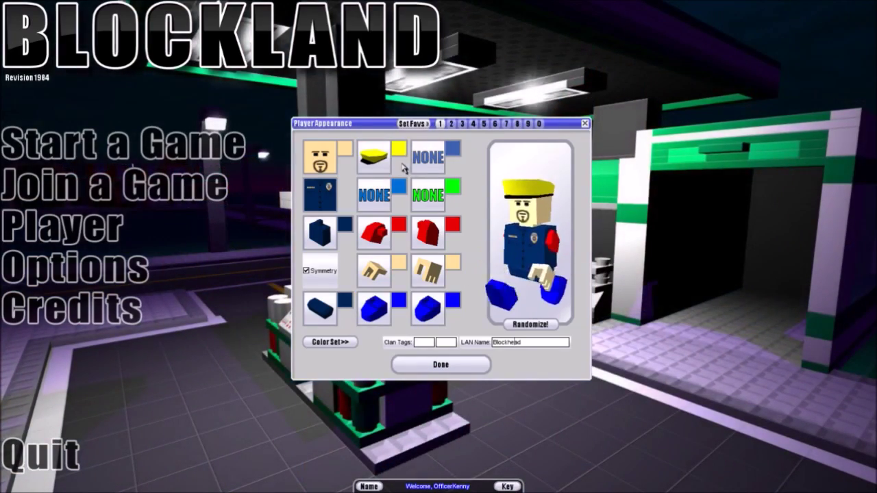
Colour the hat, arms and legs dark navy, then rotate the preview to view the back
{"action": "left_click", "coordinate": [398, 148]}
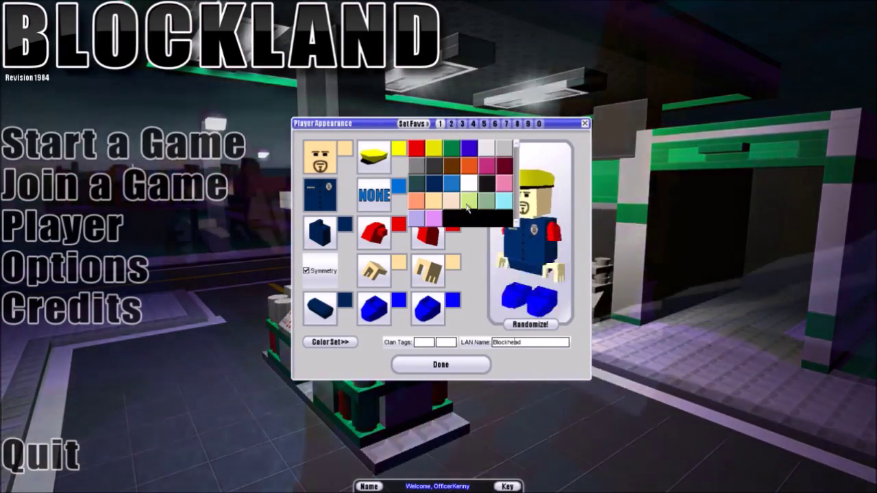
{"action": "left_click", "coordinate": [429, 181]}
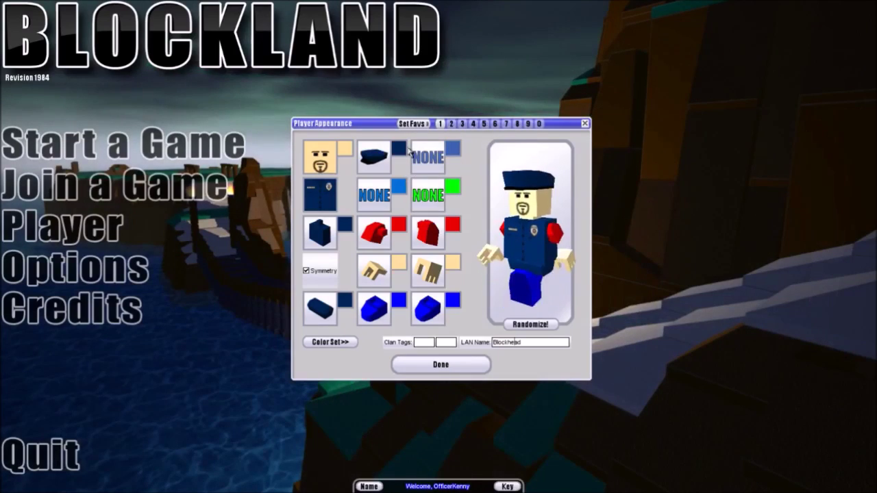
{"action": "left_click", "coordinate": [399, 224]}
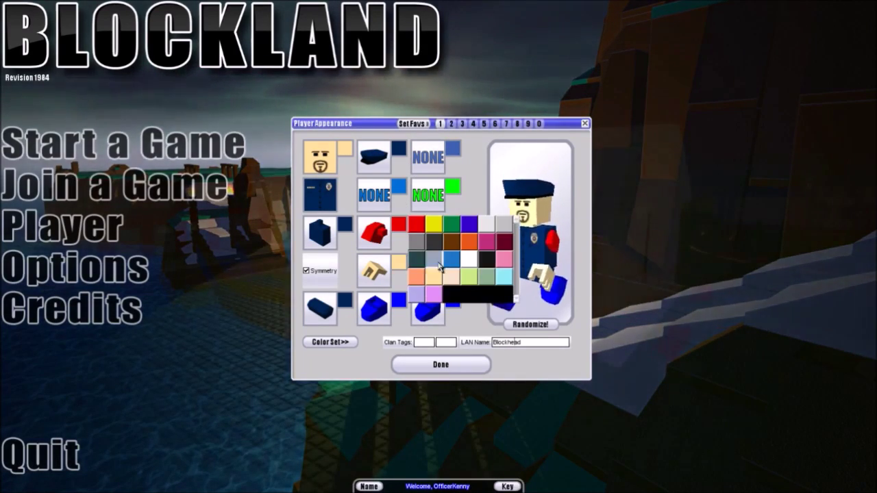
{"action": "left_click", "coordinate": [433, 259]}
{"action": "left_click", "coordinate": [399, 300]}
{"action": "left_click", "coordinate": [441, 336]}
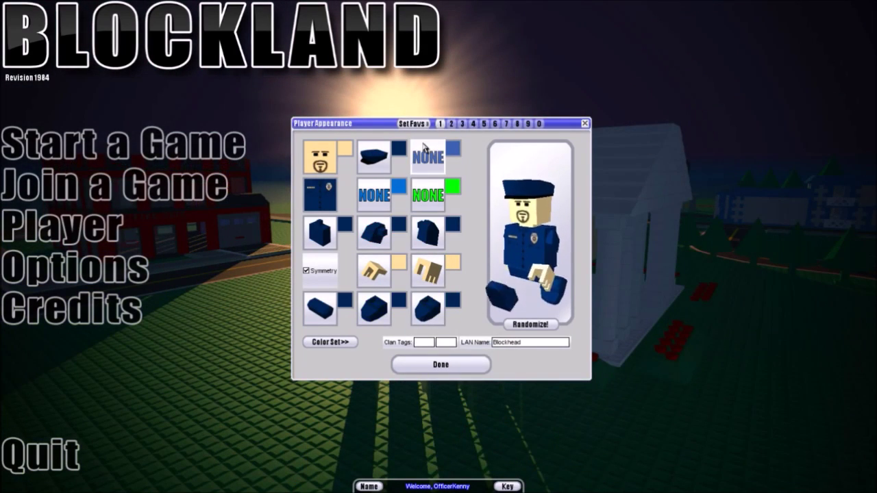
{"action": "left_click_drag", "start_coordinate": [533, 270], "coordinate": [846, 261]}
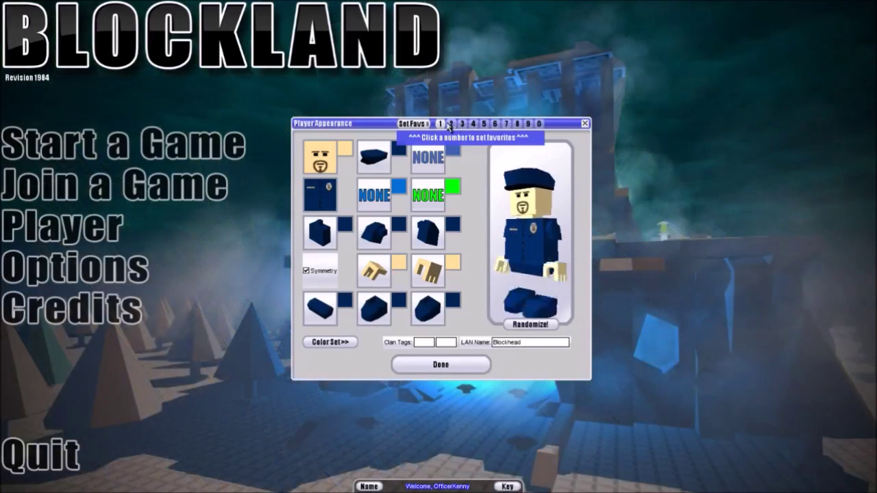
Load favourite slot 1, then favourite slot 2 holding the navy police outfit
{"action": "left_click", "coordinate": [440, 126]}
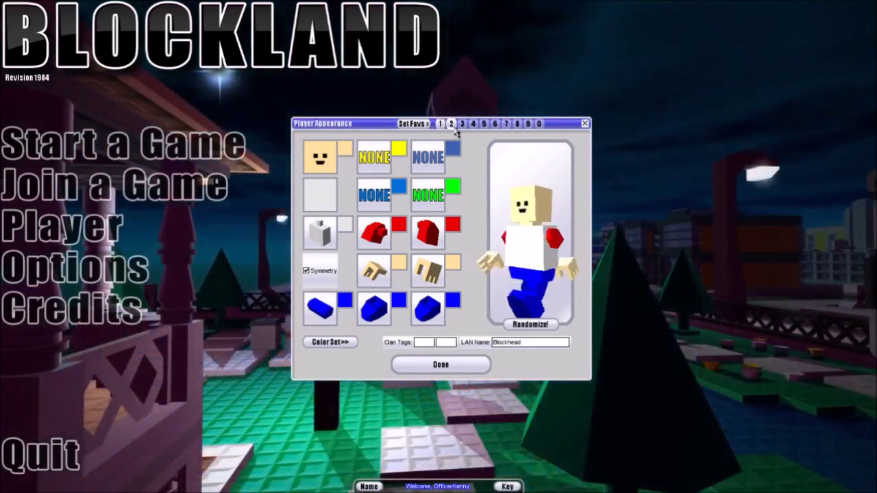
{"action": "left_click", "coordinate": [452, 124]}
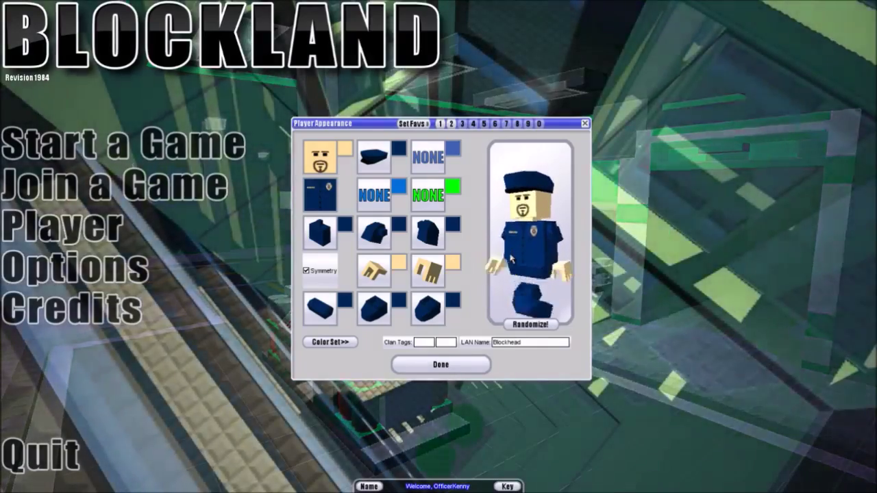
{"action": "left_click", "coordinate": [511, 324]}
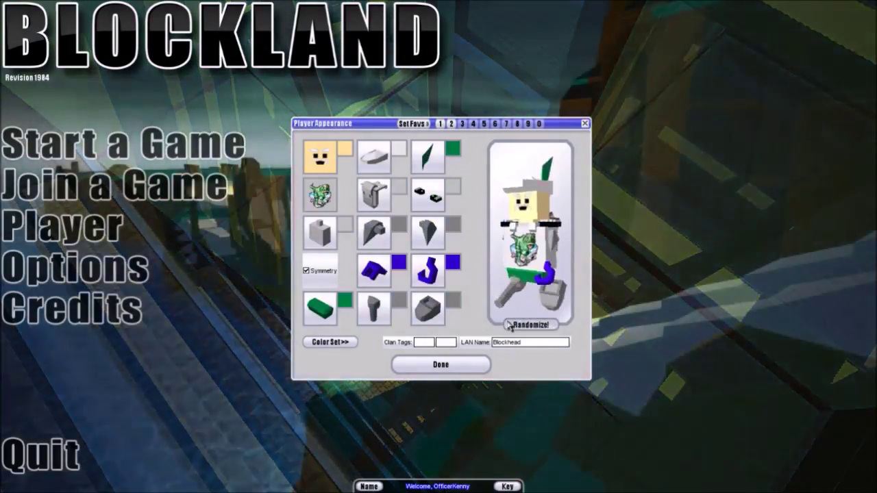
{"action": "left_click", "coordinate": [511, 324]}
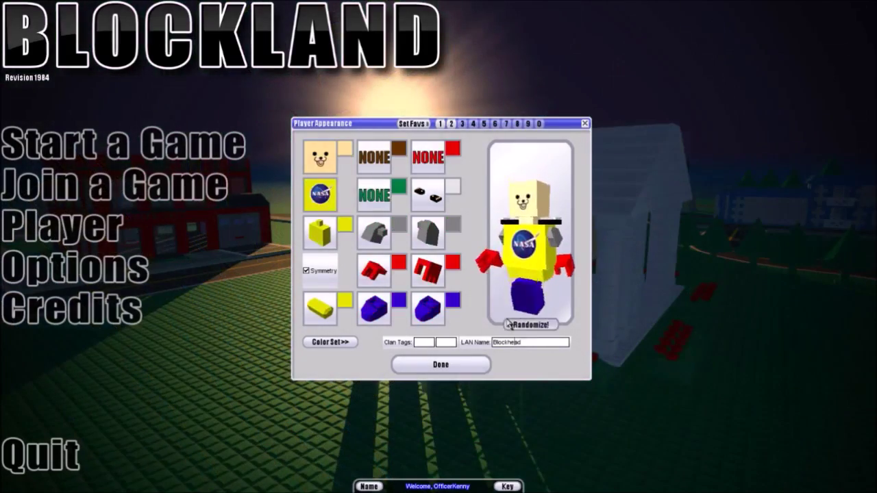
{"action": "left_click", "coordinate": [511, 324]}
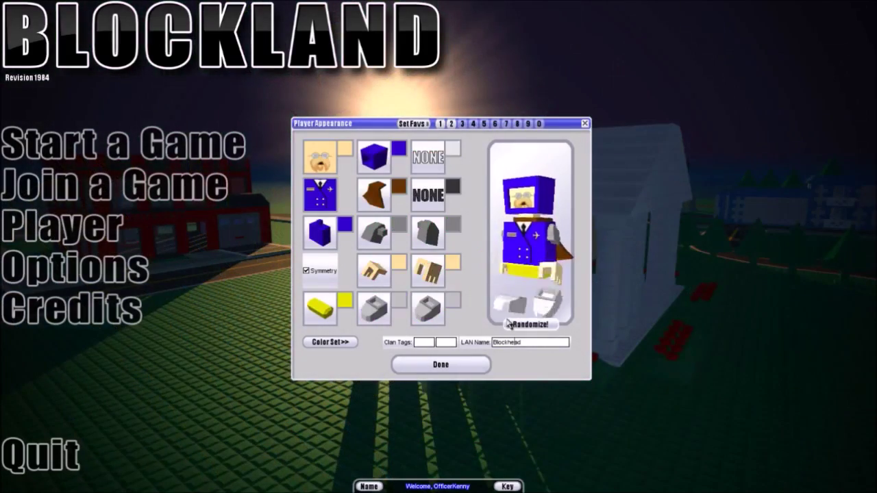
{"action": "left_click", "coordinate": [451, 123]}
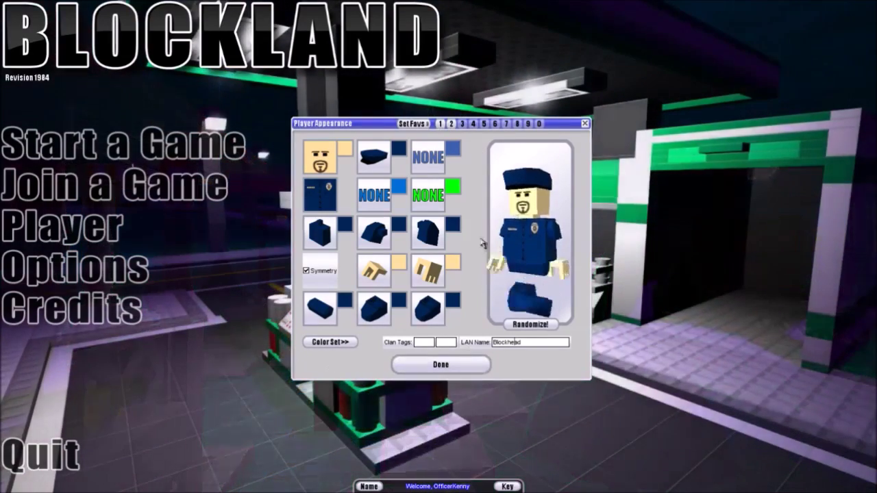
Add a new orange swatch to the colour set with G at 0.617, and save it
{"action": "left_click", "coordinate": [329, 342]}
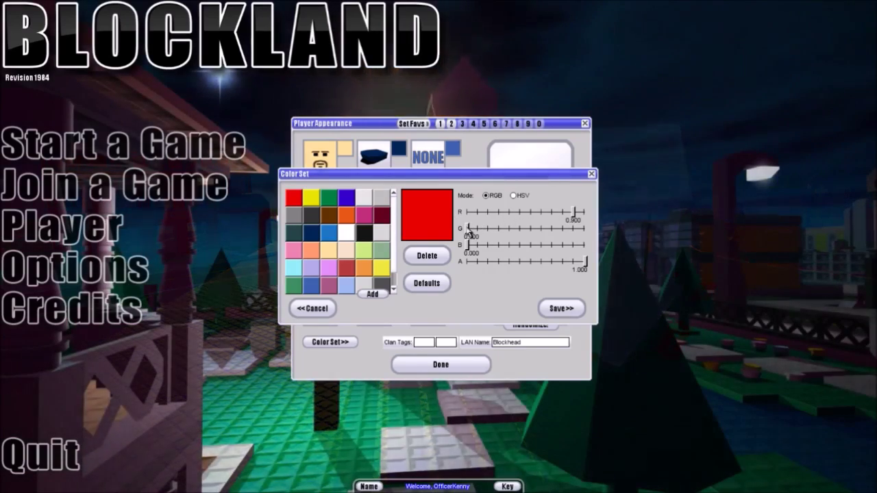
{"action": "left_click_drag", "start_coordinate": [468, 229], "coordinate": [439, 234]}
{"action": "scroll", "coordinate": [329, 285], "scroll_direction": "down", "scroll_amount": 1}
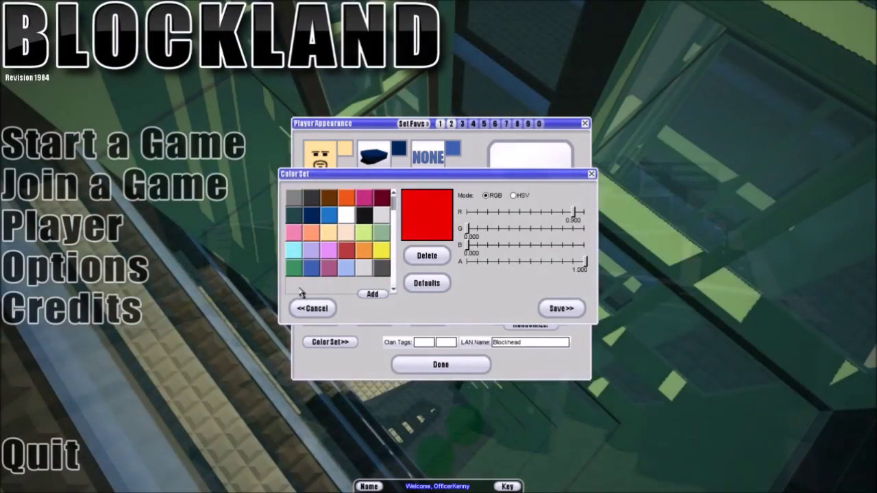
{"action": "scroll", "coordinate": [386, 272], "scroll_direction": "up", "scroll_amount": 1}
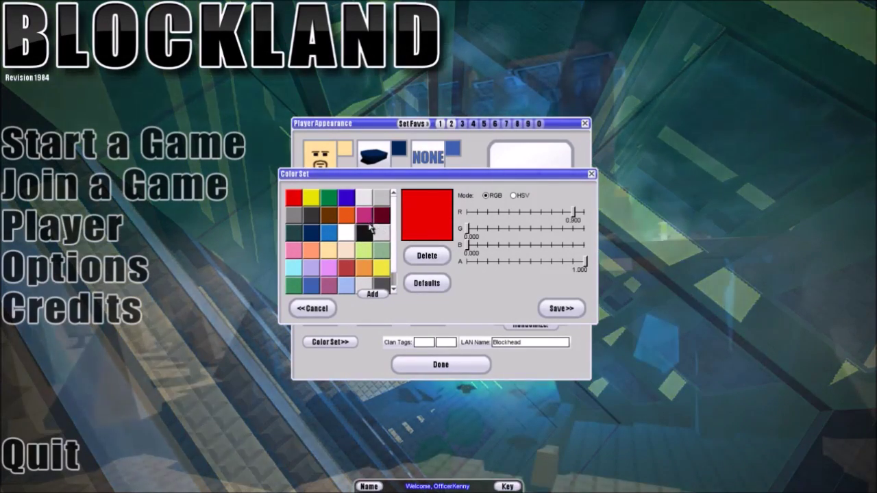
{"action": "scroll", "coordinate": [351, 272], "scroll_direction": "down", "scroll_amount": 1}
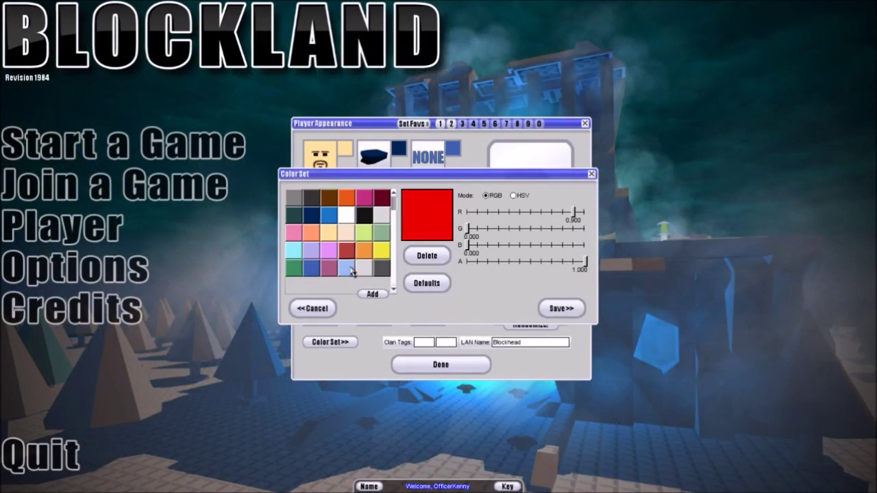
{"action": "left_click", "coordinate": [373, 295]}
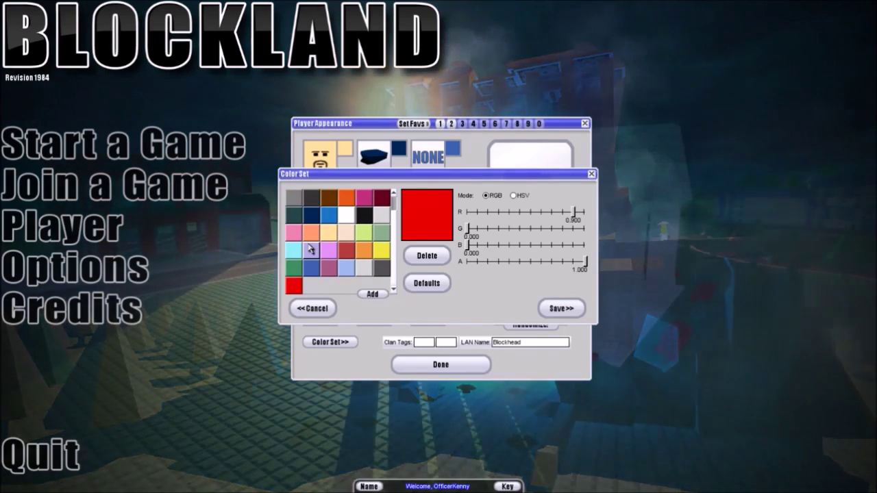
{"action": "left_click_drag", "start_coordinate": [468, 228], "coordinate": [543, 252]}
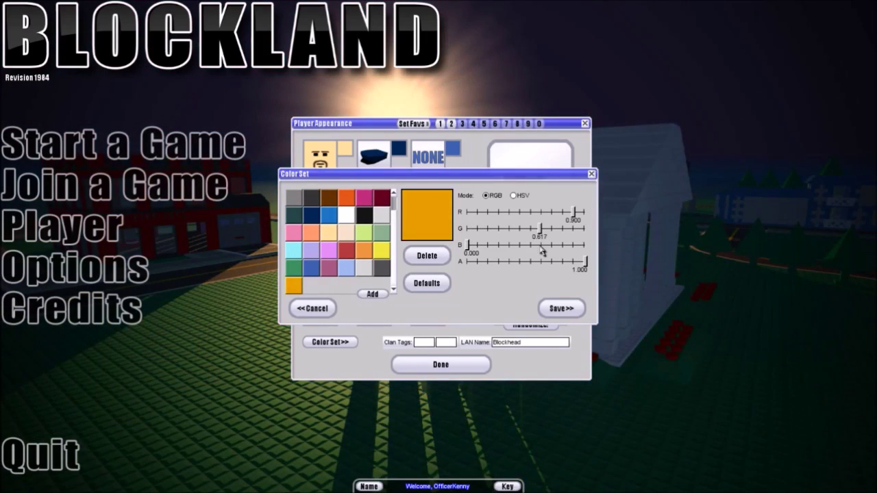
{"action": "left_click", "coordinate": [546, 312]}
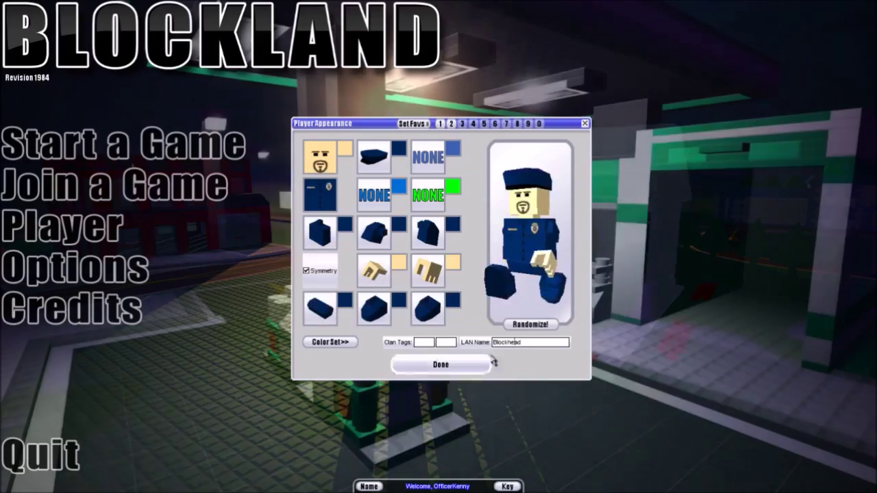
Reopen the colour set editor, toggle HSV and back to RGB, then close it
{"action": "left_click", "coordinate": [346, 343]}
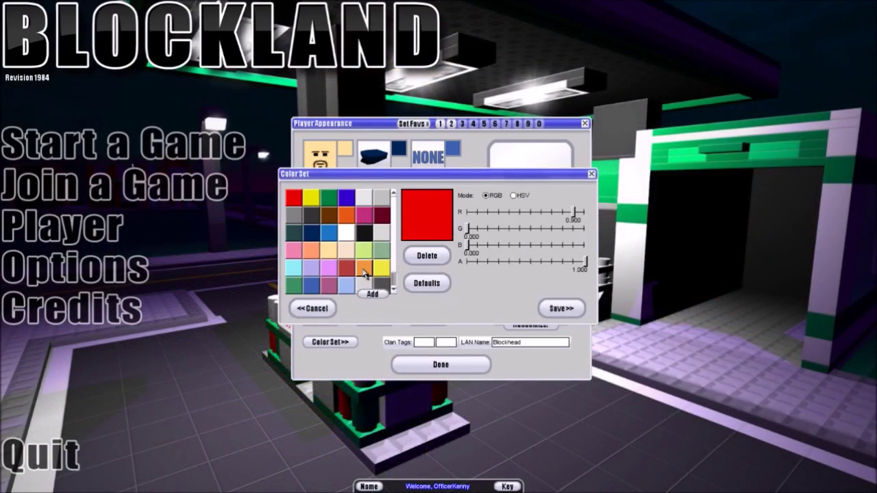
{"action": "left_click", "coordinate": [514, 195]}
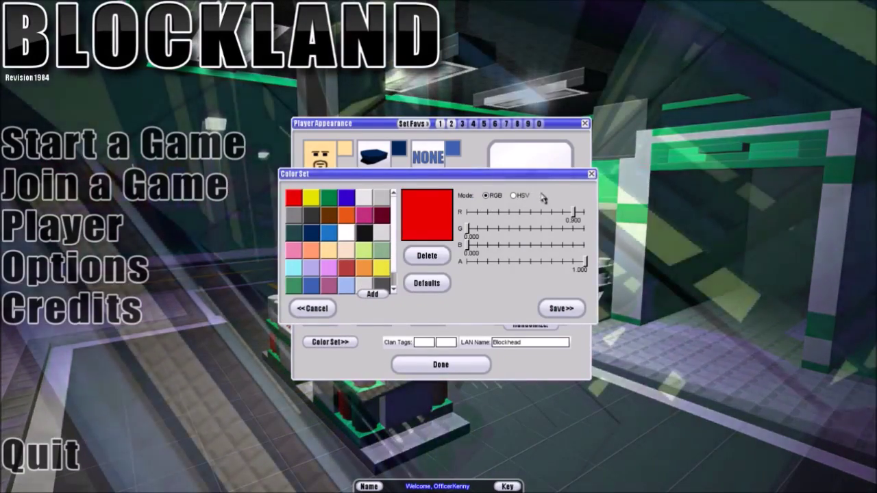
{"action": "left_click", "coordinate": [488, 196]}
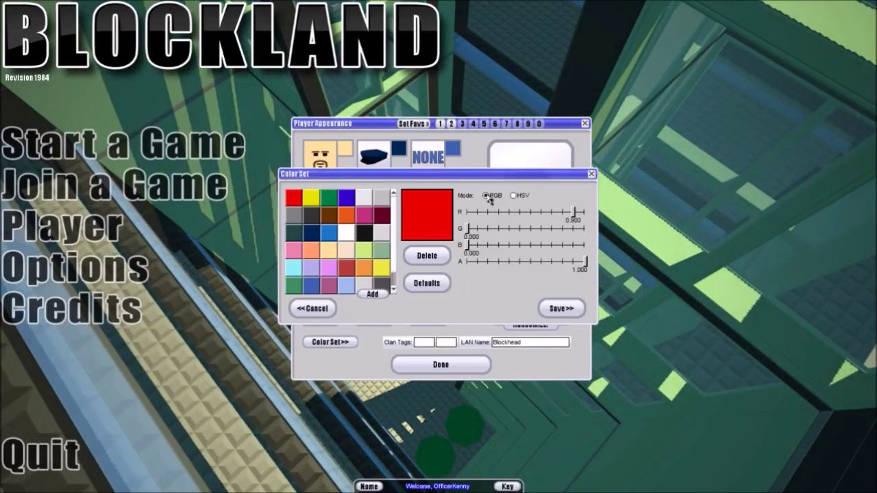
{"action": "left_click", "coordinate": [560, 308]}
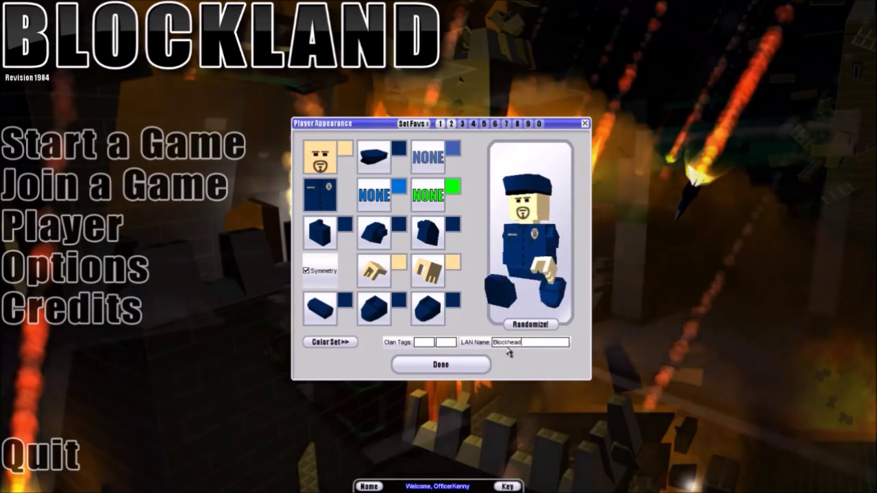
Close Player Appearance, reopen AvatarOptions from Options, and close the windows again
{"action": "left_click", "coordinate": [431, 346]}
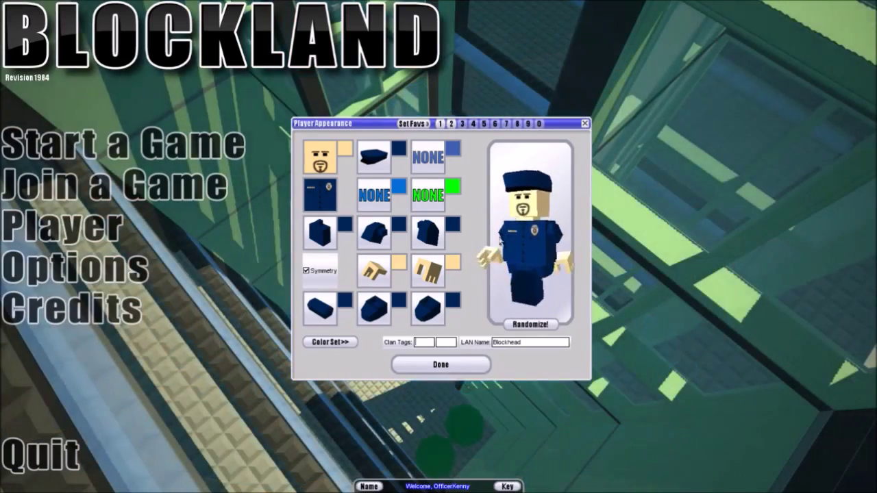
{"action": "left_click", "coordinate": [451, 363]}
{"action": "left_click", "coordinate": [164, 262]}
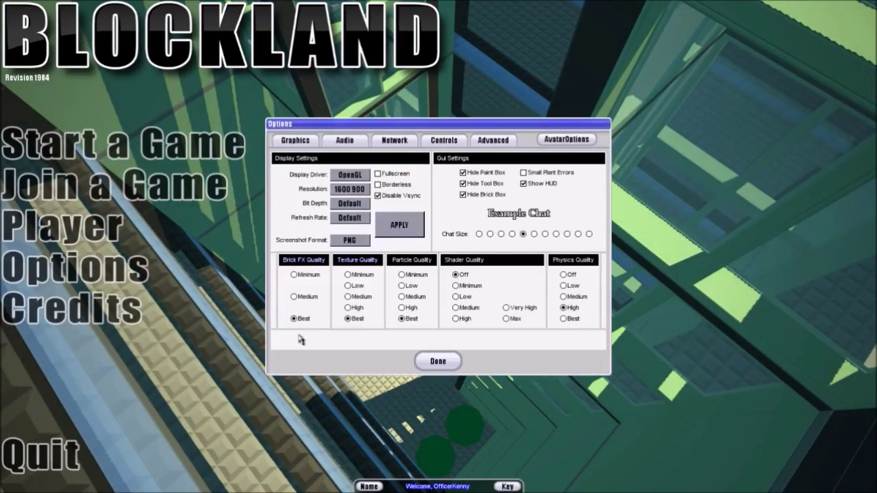
{"action": "left_click", "coordinate": [556, 141]}
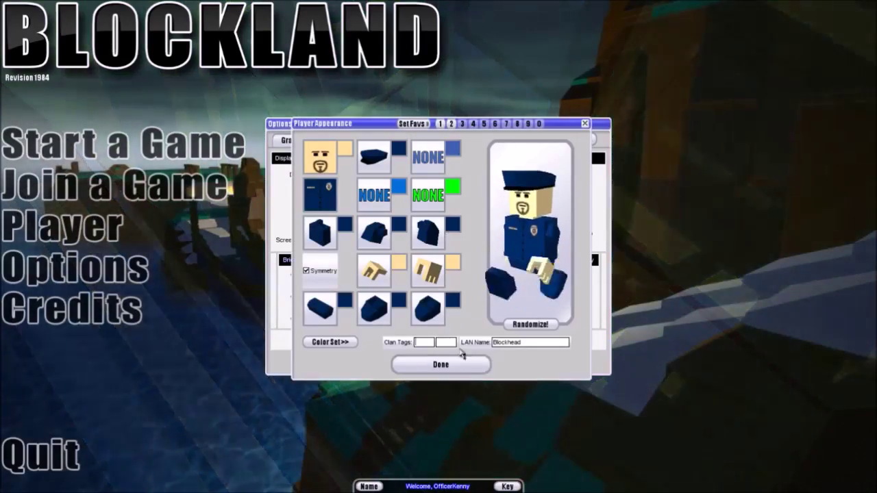
{"action": "left_click", "coordinate": [456, 363]}
Join the Marios' Freeze Tag! [Beta] server after sorting the list by player count
{"action": "left_click", "coordinate": [205, 190]}
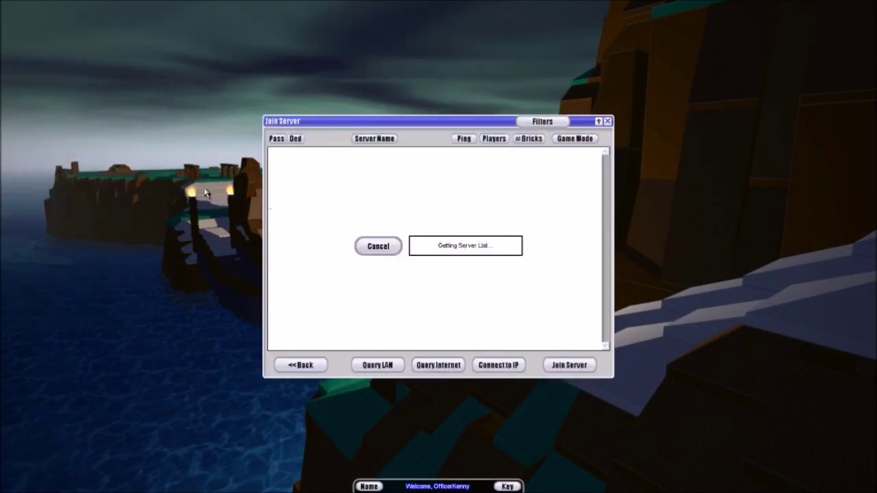
{"action": "left_click", "coordinate": [493, 140]}
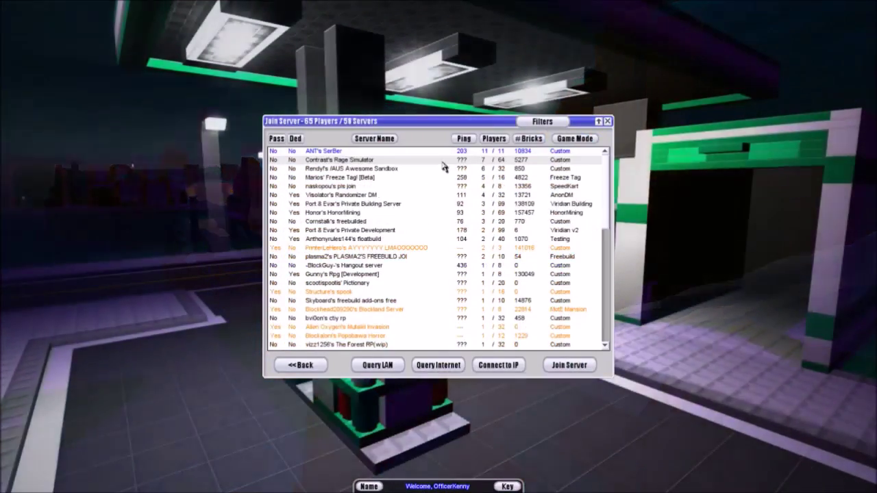
{"action": "double_click", "coordinate": [432, 178]}
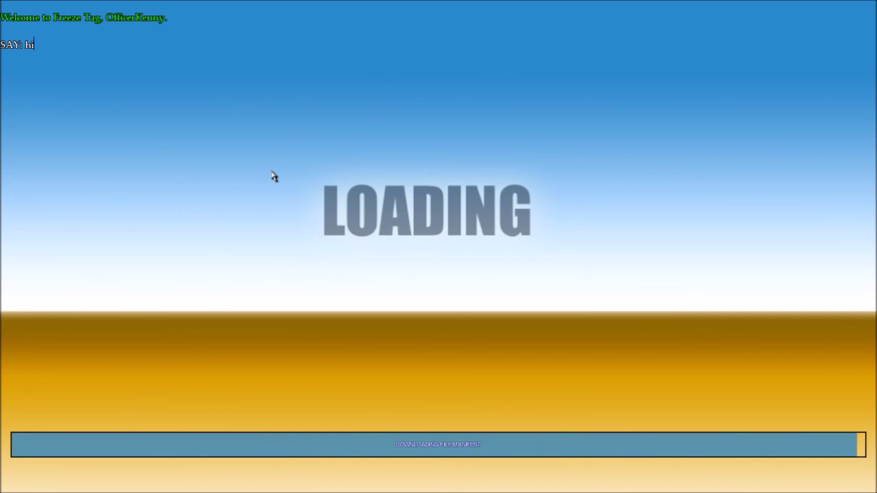
Post 'does anyone use clan tags, im making a youtube video' in chat and review the chat history
{"action": "type", "text": "does anyone "}
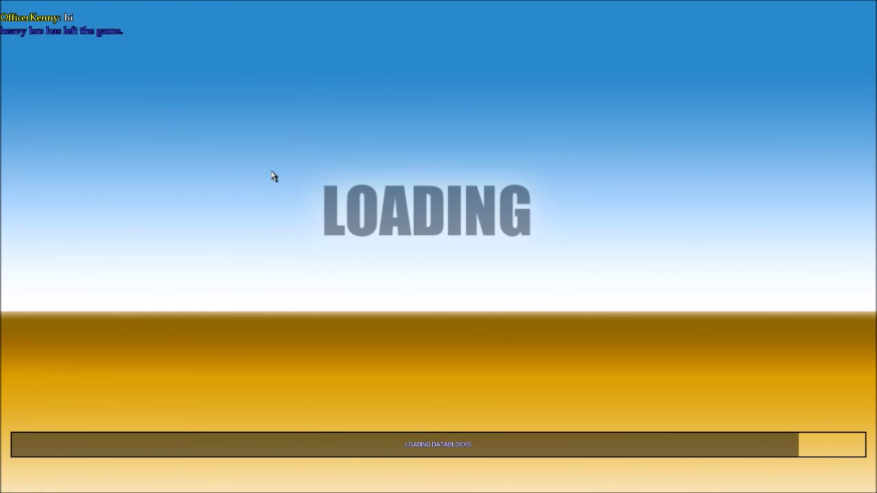
{"action": "type", "text": "use clan tags, im making a youtube video"}
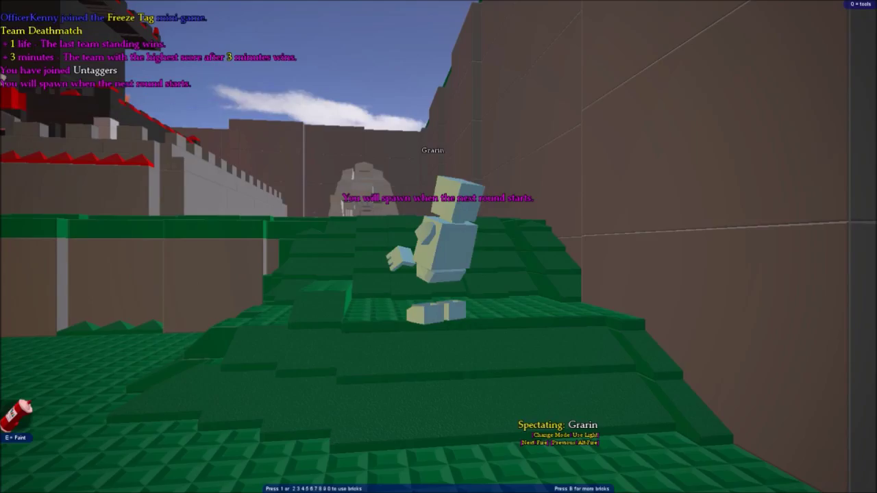
{"action": "key", "text": "Return"}
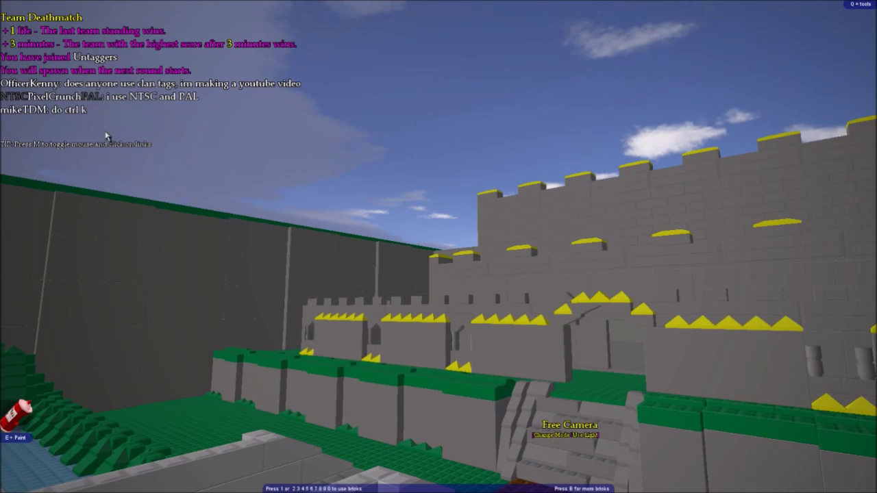
{"action": "key", "text": "Page_Up"}
{"action": "key", "text": "Page_Down"}
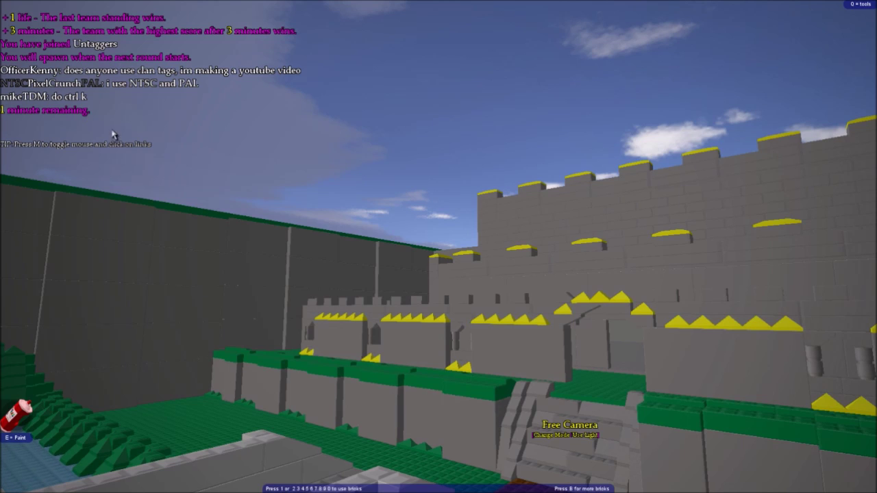
Disconnect from the Freeze Tag server and confirm leaving
{"action": "key", "text": "Escape"}
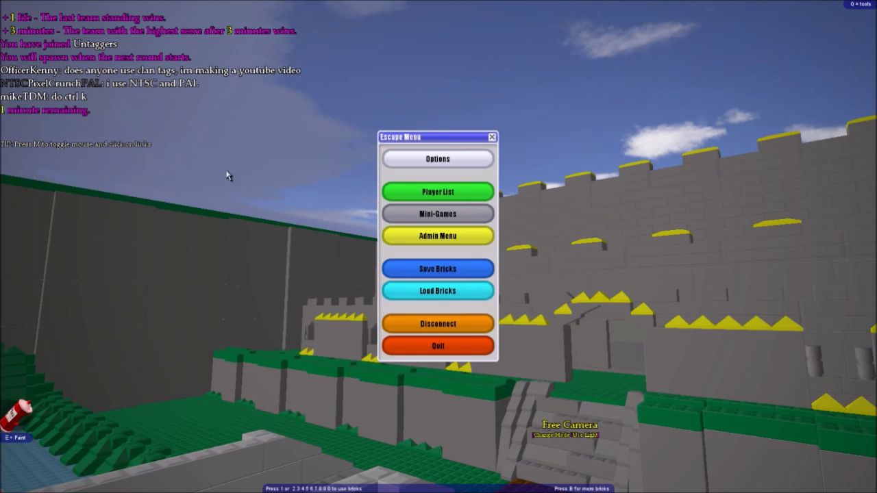
{"action": "left_click", "coordinate": [428, 323]}
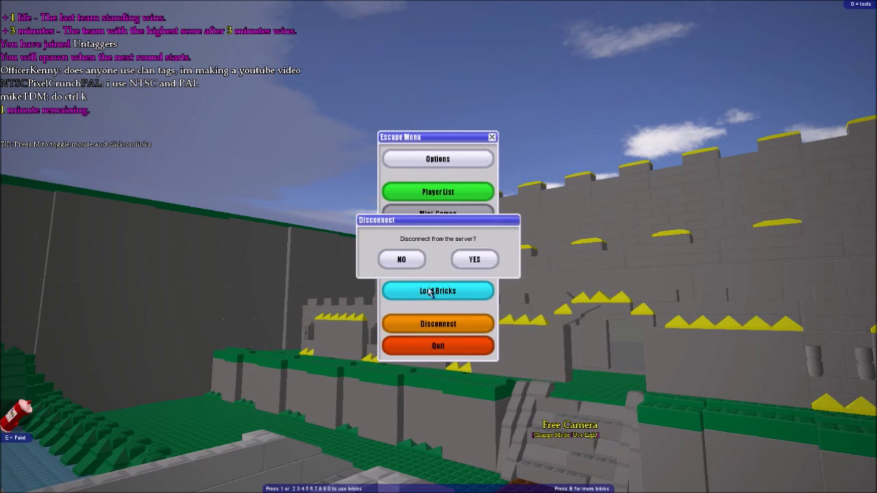
{"action": "left_click", "coordinate": [472, 261]}
Enter MEME as the clan tags in Player Appearance and save the appearance
{"action": "left_click", "coordinate": [472, 266]}
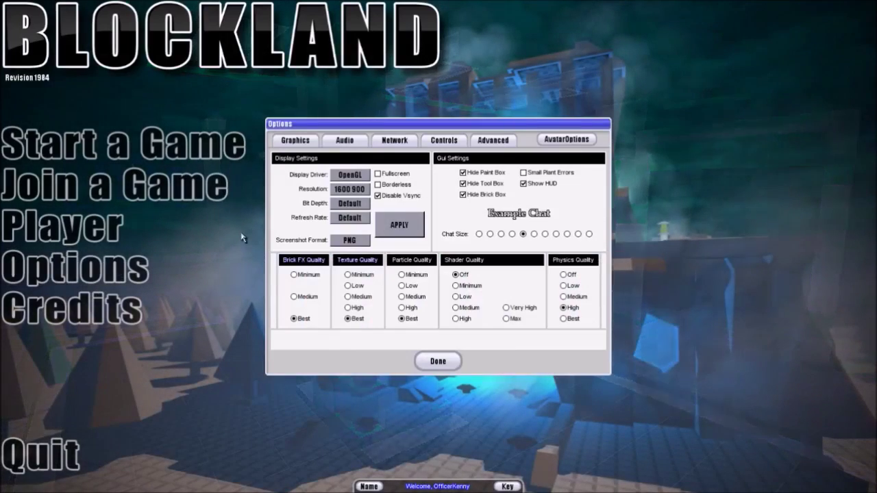
{"action": "left_click", "coordinate": [420, 359]}
{"action": "left_click", "coordinate": [103, 226]}
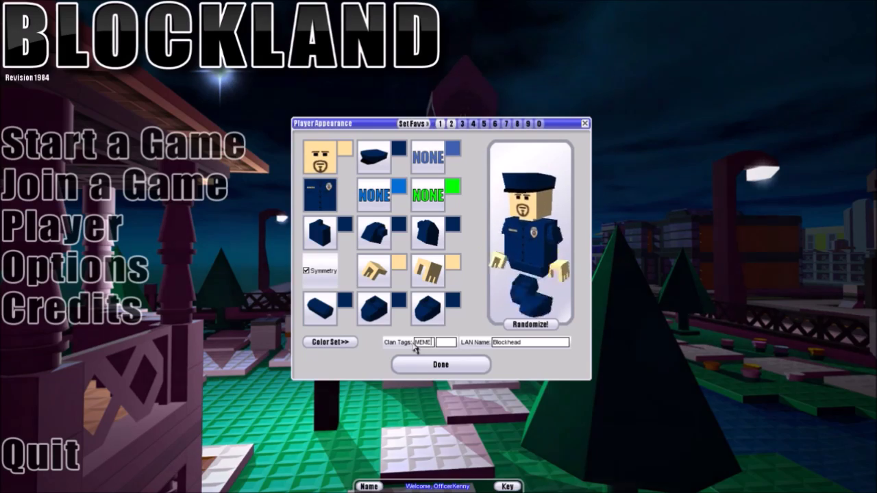
{"action": "type", "text": "MEMe"}
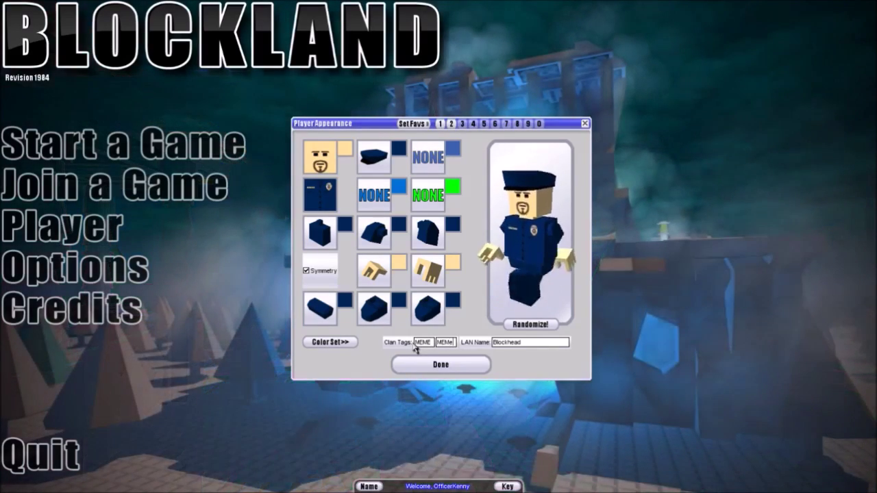
{"action": "left_click", "coordinate": [453, 360]}
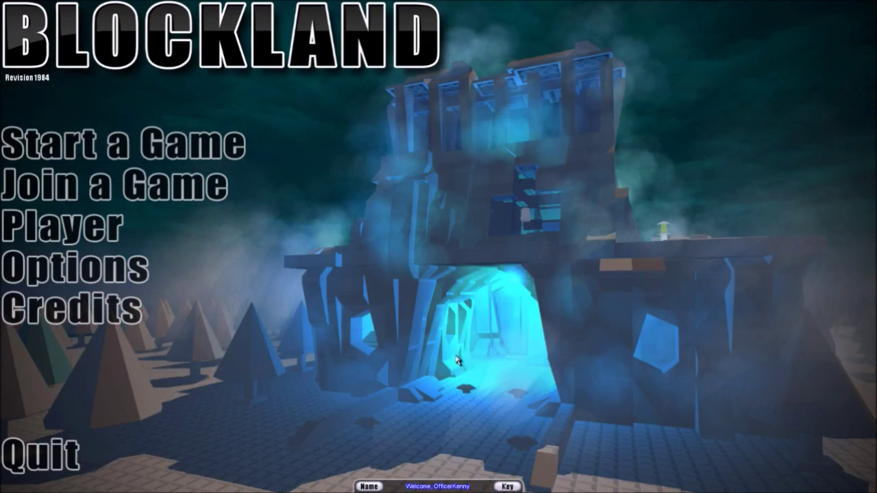
{"action": "left_click", "coordinate": [237, 198]}
Rejoin the Freeze Tag server, then reopen Player Appearance from the main menu
{"action": "left_click", "coordinate": [590, 365]}
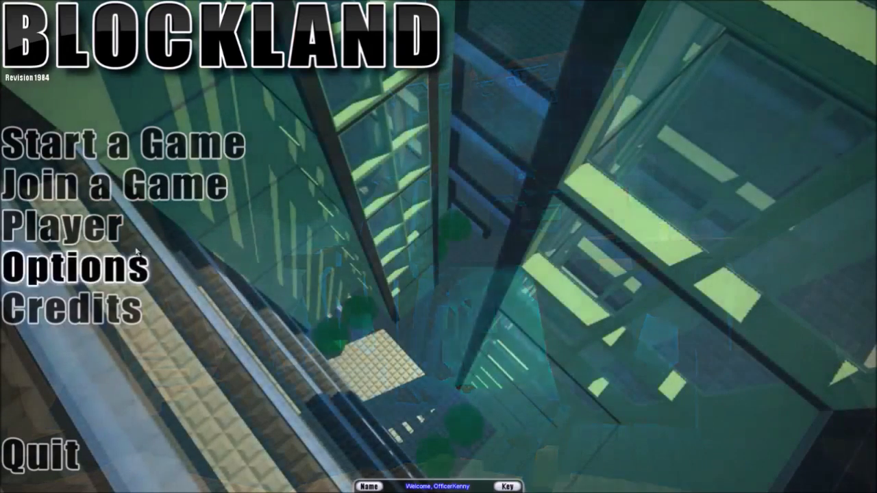
{"action": "left_click", "coordinate": [156, 233]}
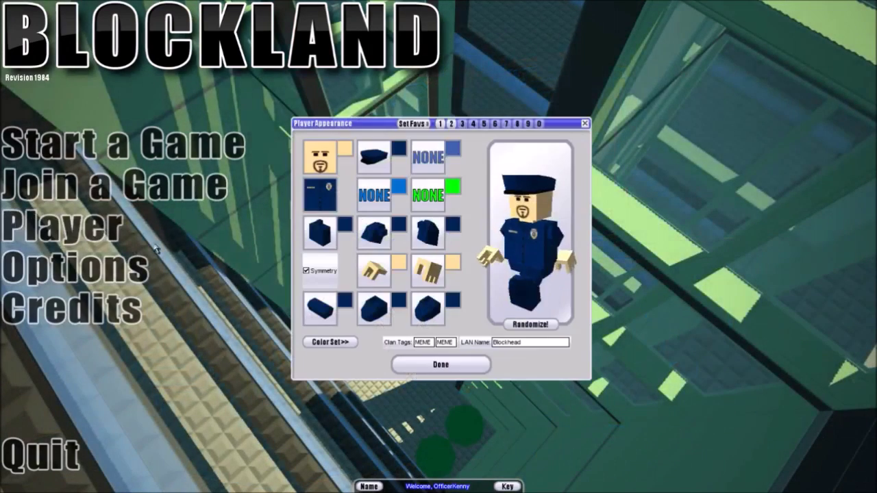